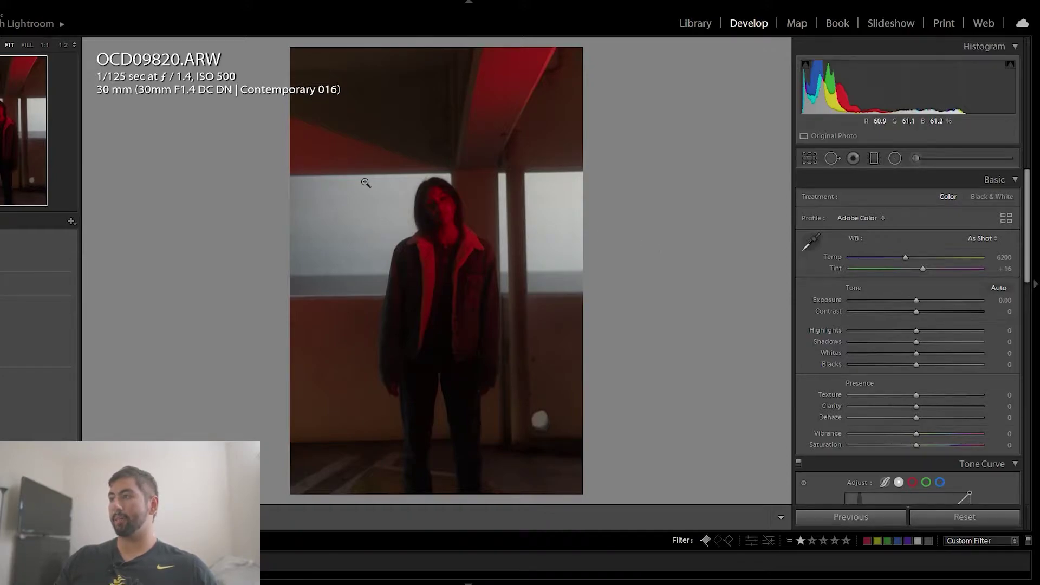
Step: Restore the graded photo and lock the crop to the 4 x 5 / 8 x 10 aspect ratio
{"action": "key", "text": "ctrl+z"}
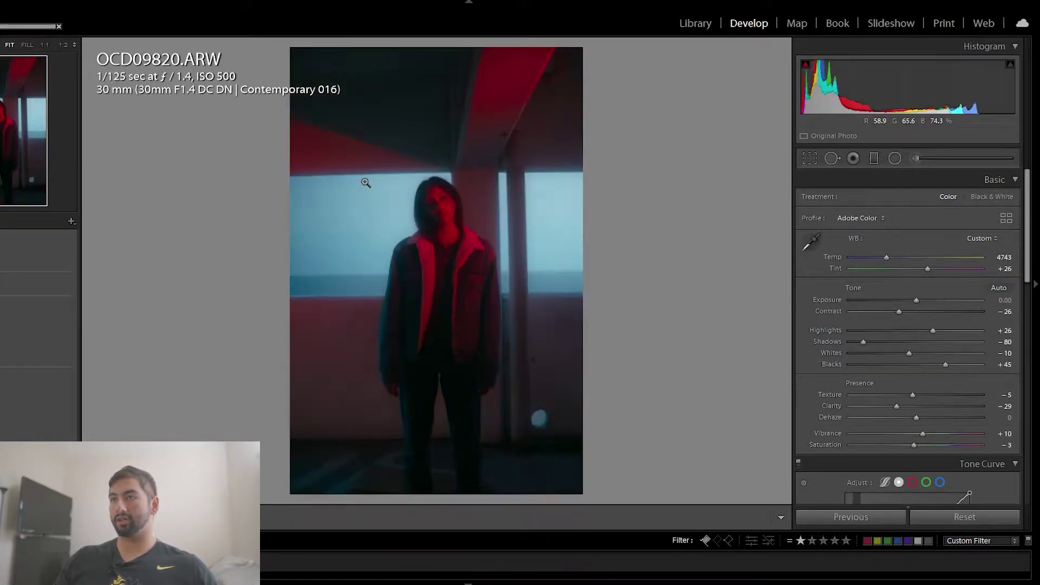
{"action": "key", "text": "r"}
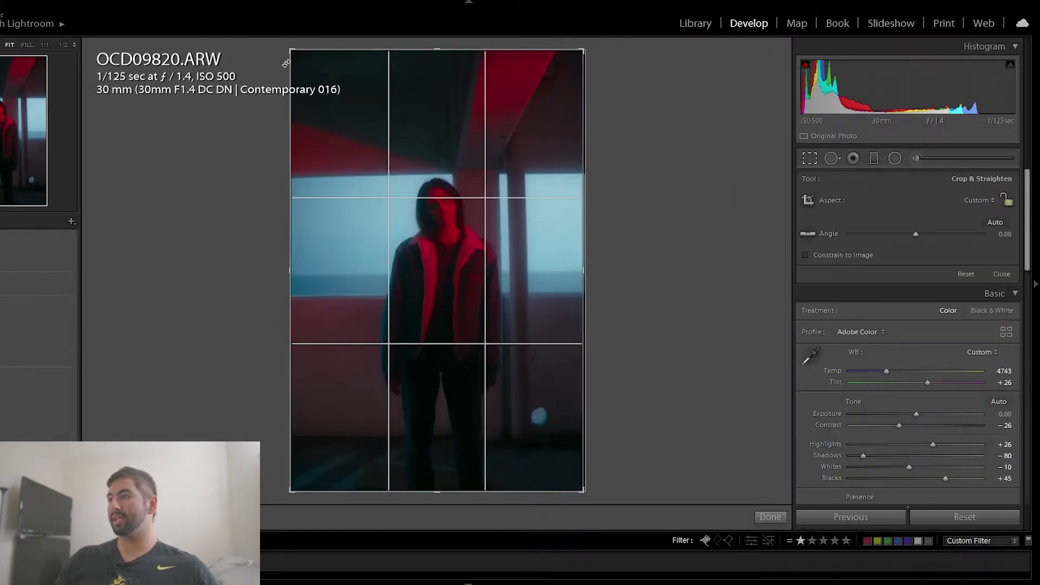
{"action": "left_click", "coordinate": [980, 199]}
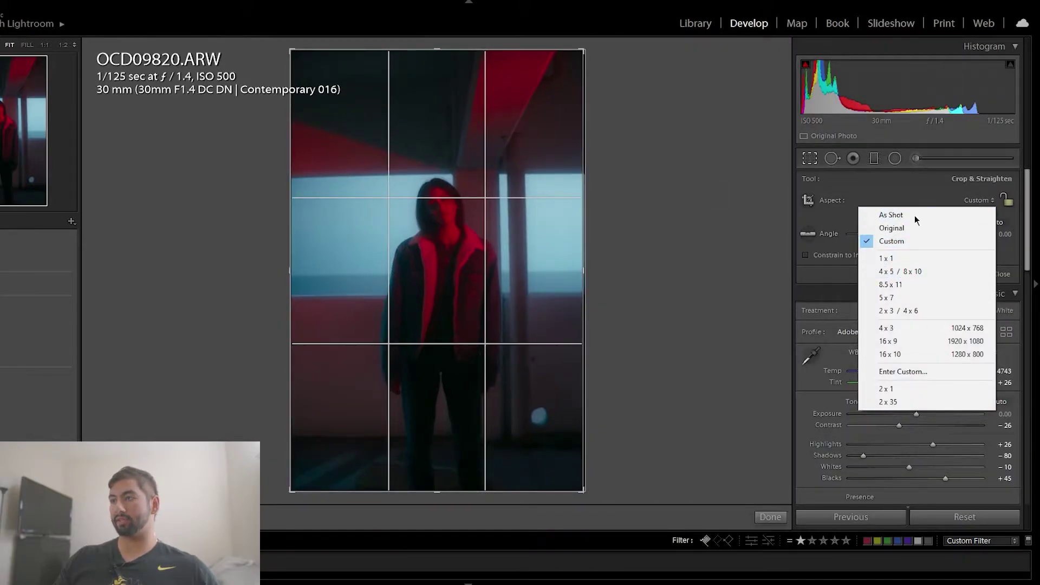
{"action": "left_click", "coordinate": [908, 274]}
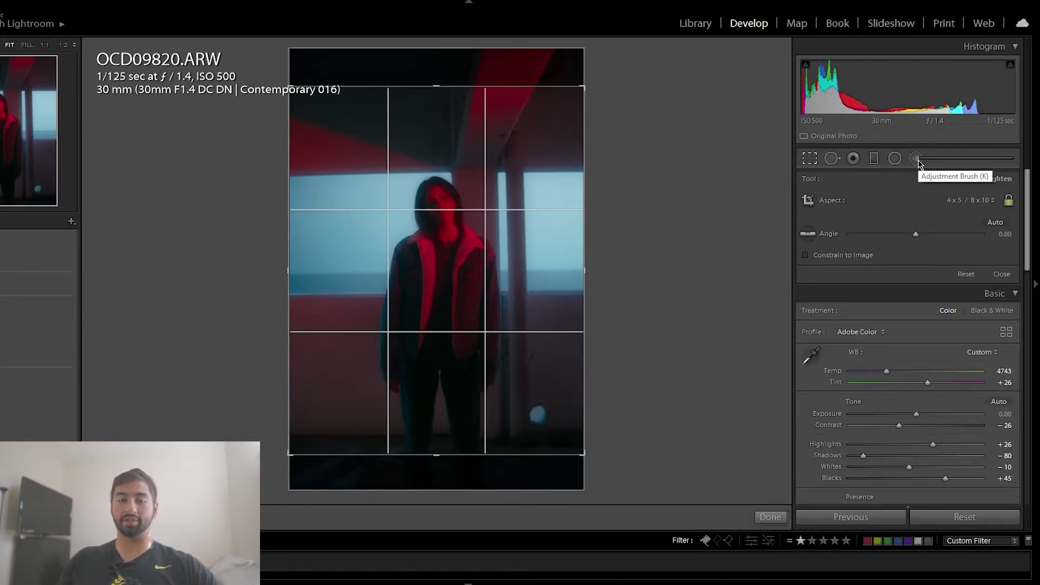
Step: Straighten the photo along a level line and apply the 4 x 5 crop
{"action": "left_click", "coordinate": [994, 222]}
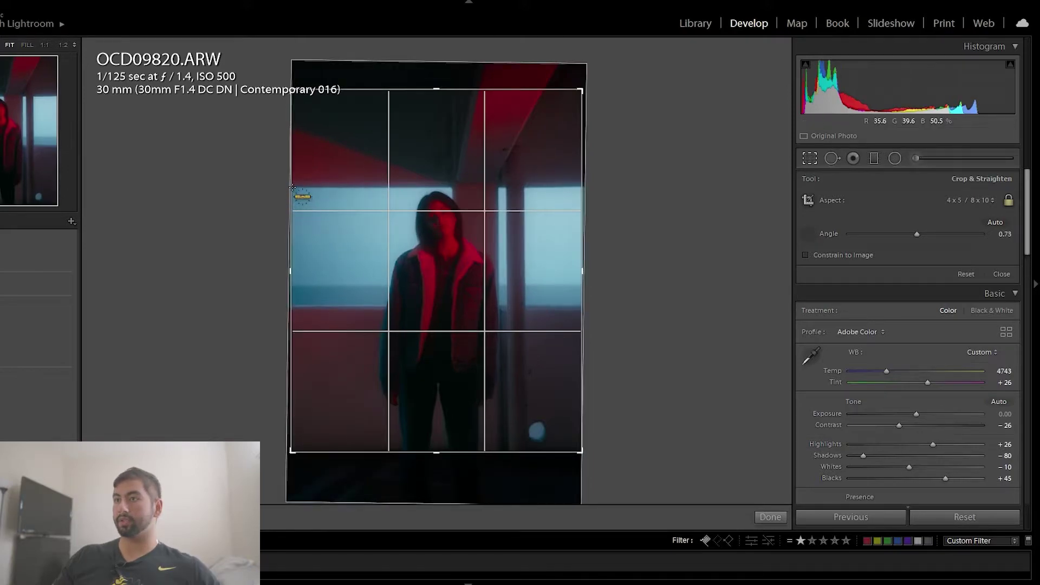
{"action": "left_click_drag", "start_coordinate": [422, 184], "coordinate": [582, 186]}
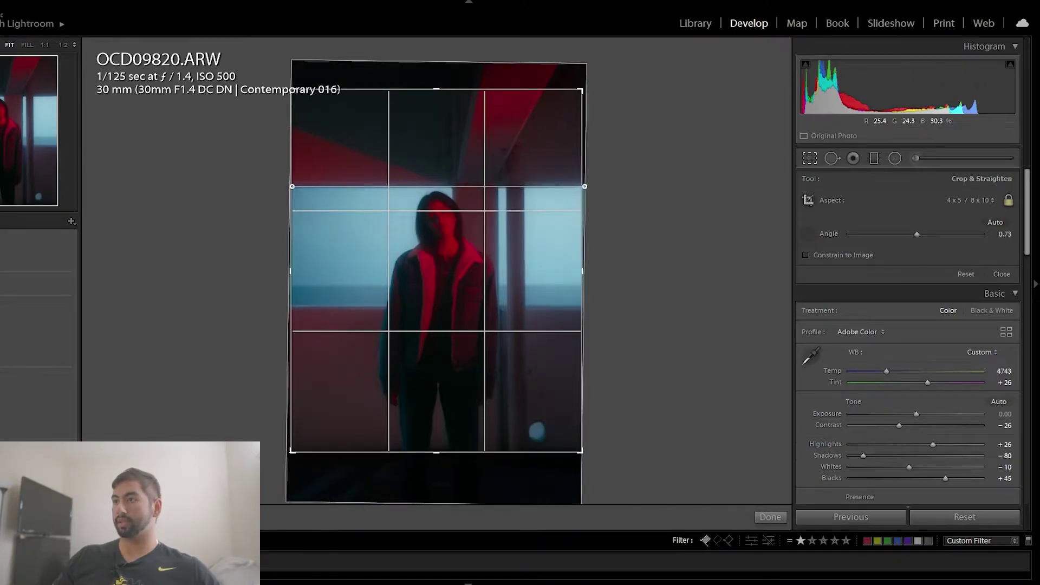
{"action": "key", "text": "Return"}
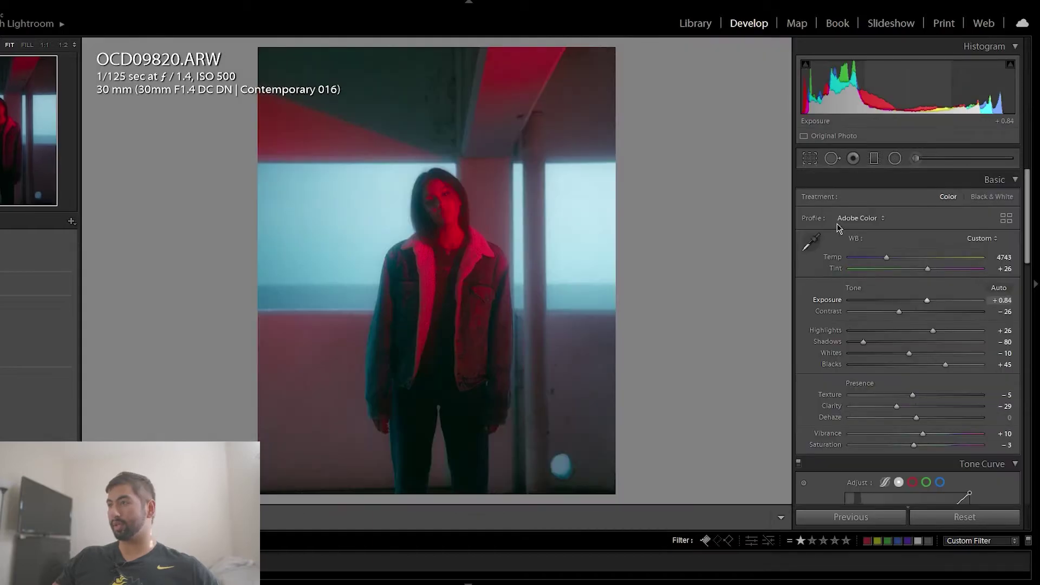
Step: Add a slanted graduated brightening filter across the figure's torso
{"action": "key", "text": "m"}
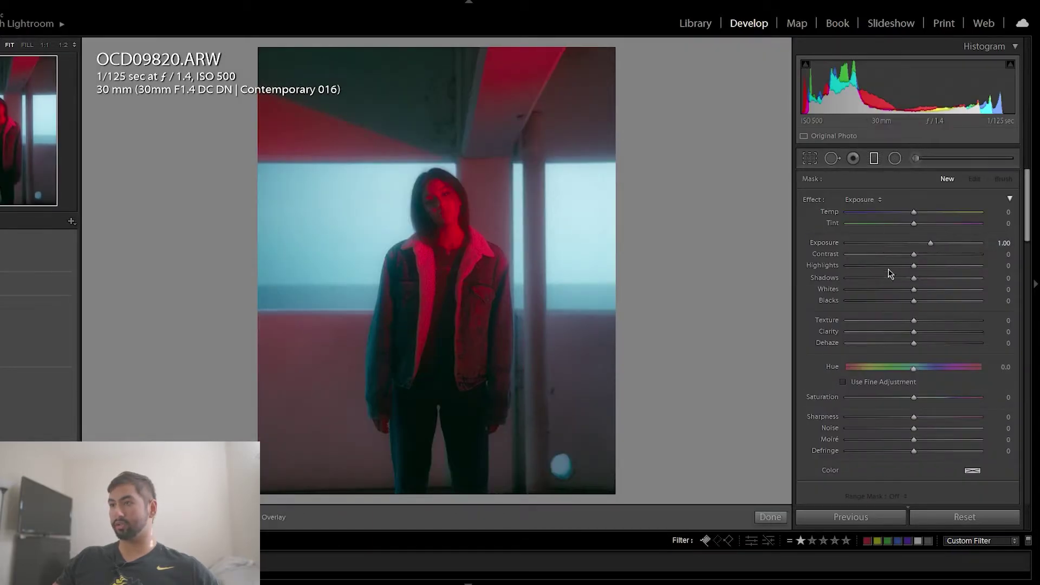
{"action": "left_click_drag", "start_coordinate": [442, 353], "coordinate": [482, 420]}
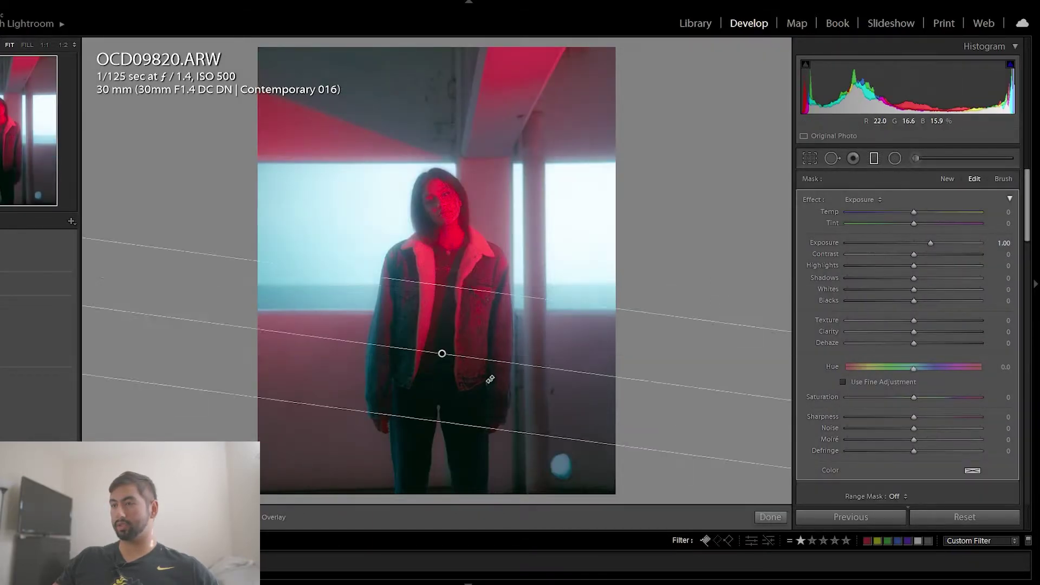
{"action": "left_click_drag", "start_coordinate": [496, 351], "coordinate": [385, 351]}
{"action": "key", "text": "m"}
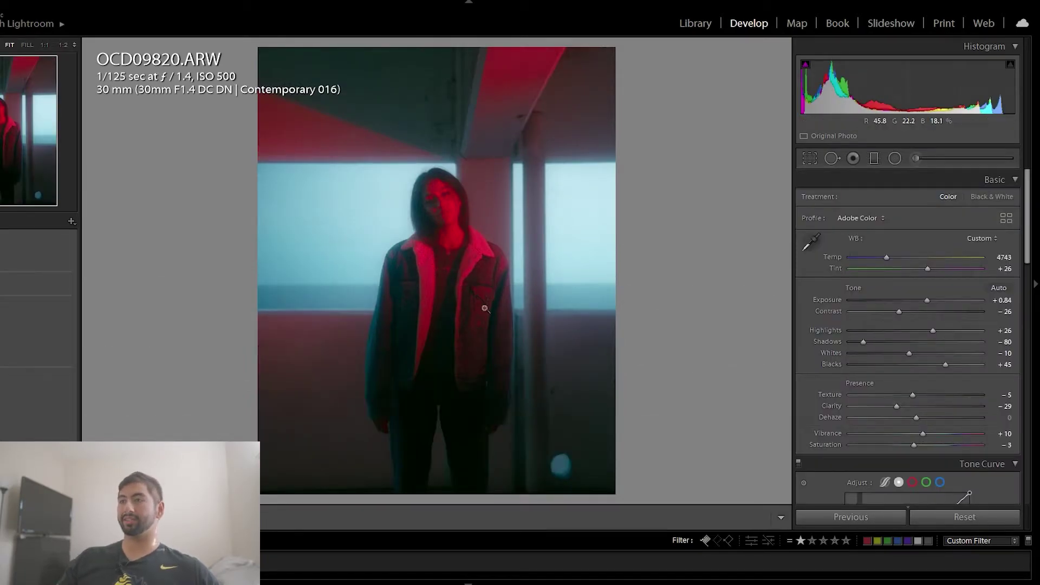
{"action": "scroll", "coordinate": [830, 300], "scroll_direction": "down", "scroll_amount": 5}
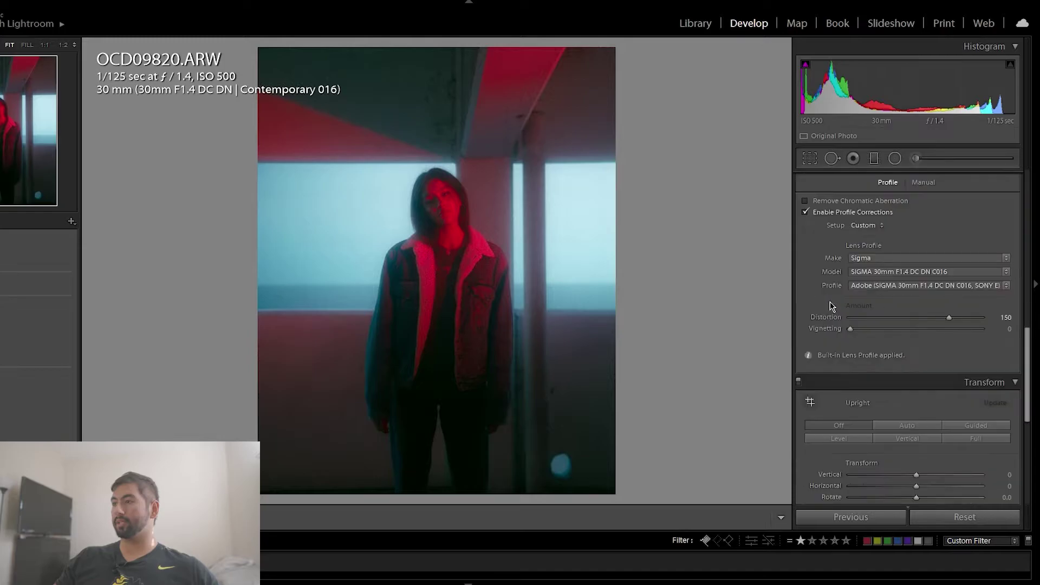
{"action": "scroll", "coordinate": [830, 300], "scroll_direction": "down", "scroll_amount": 5}
{"action": "scroll", "coordinate": [830, 300], "scroll_direction": "down", "scroll_amount": 3}
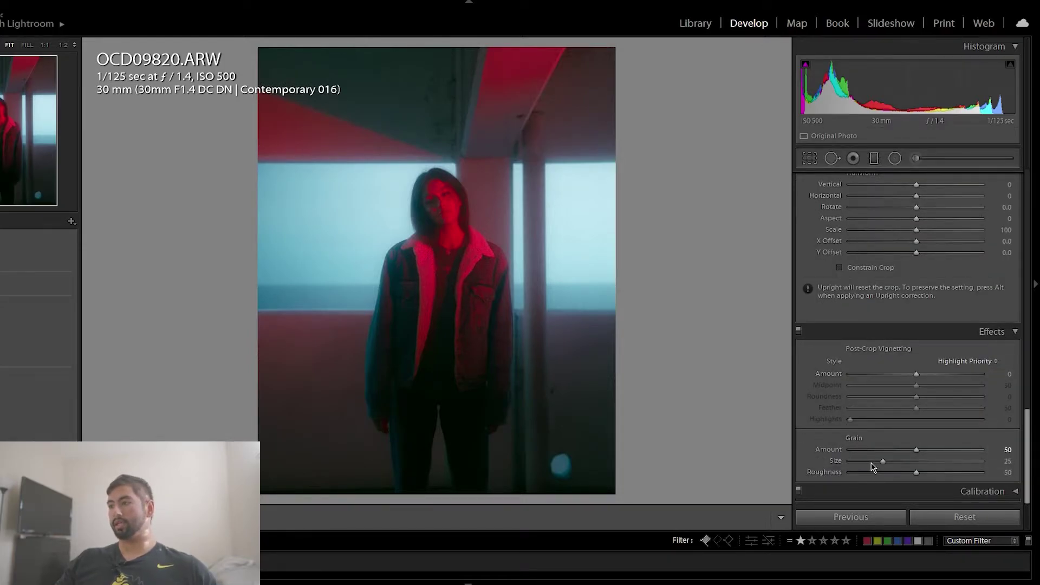
Step: Turn off the Effects panel's vignetting and grain, then bring up the Edit In options for Photoshop
{"action": "left_click", "coordinate": [799, 331]}
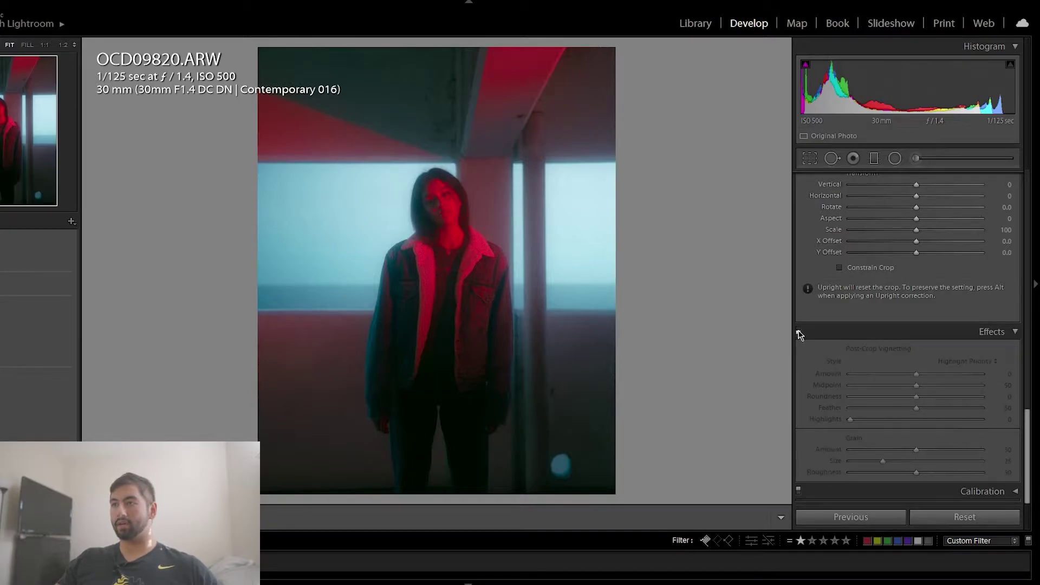
{"action": "right_click", "coordinate": [394, 232]}
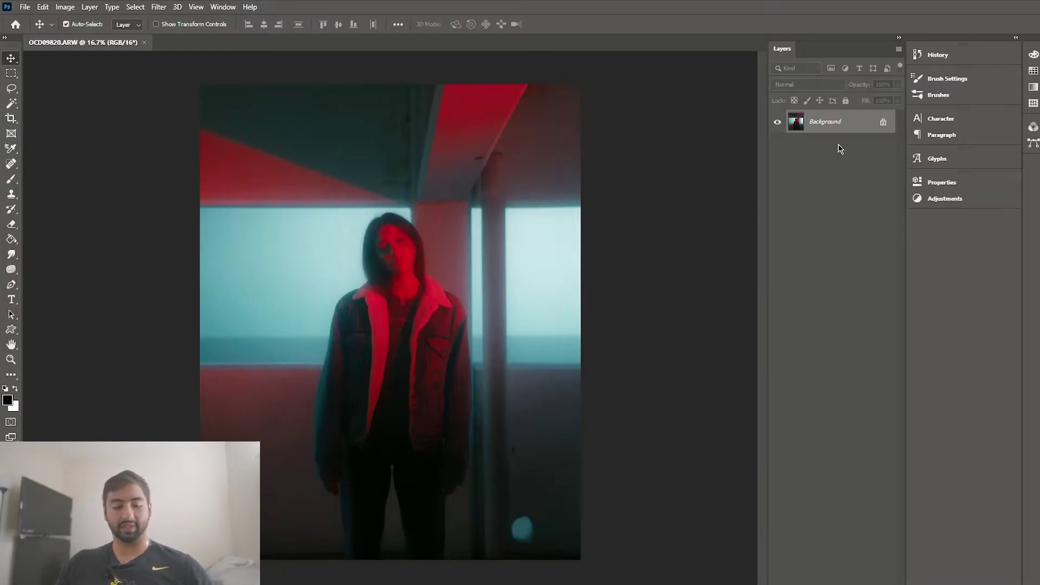
Step: Create and duplicate a photo layer, naming the copies 'original' and 'high pass'
{"action": "key", "text": "ctrl+shift+n"}
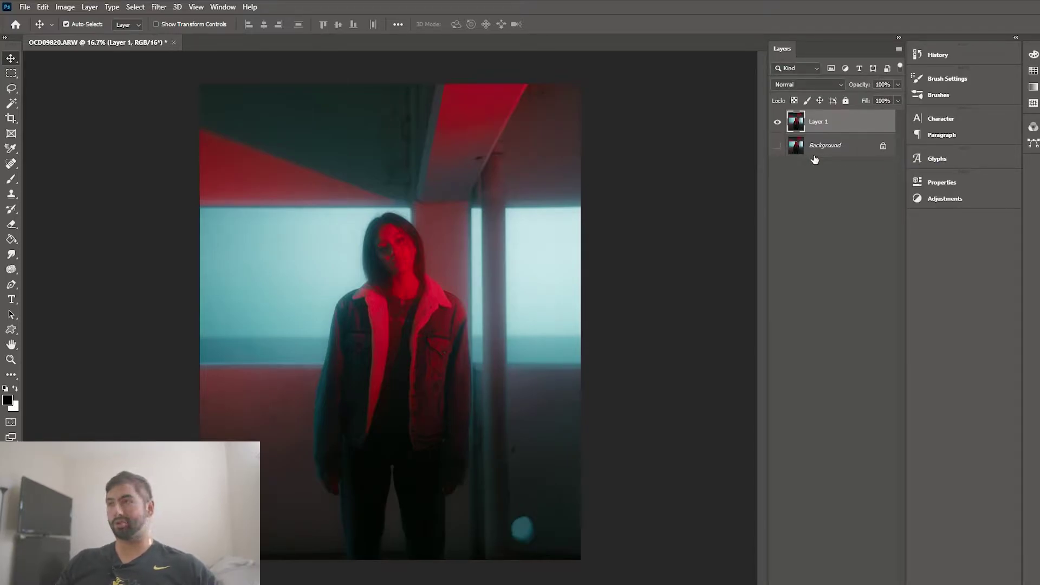
{"action": "key", "text": "ctrl+j"}
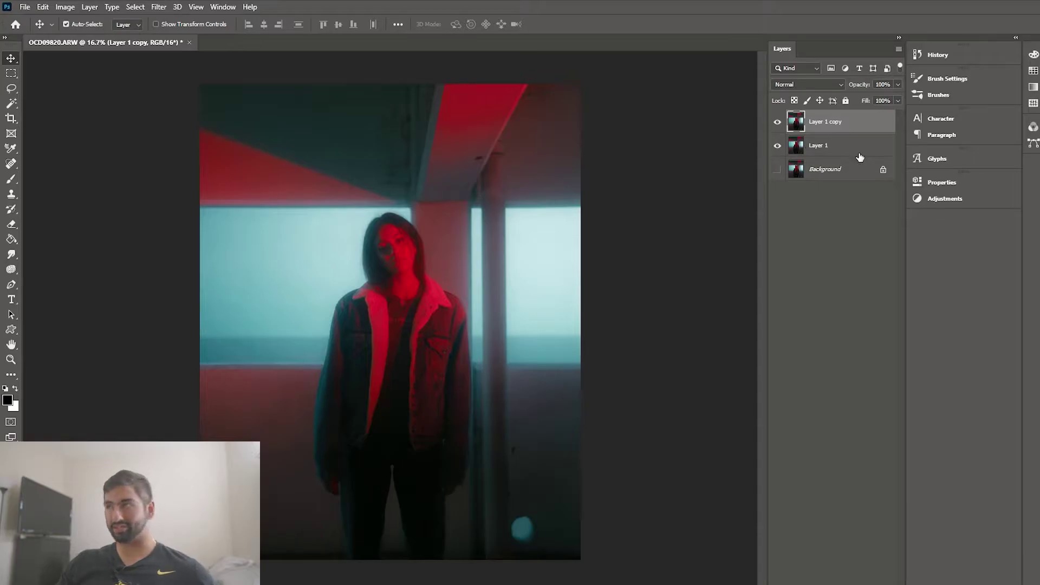
{"action": "double_click", "coordinate": [817, 145]}
{"action": "type", "text": "original"}
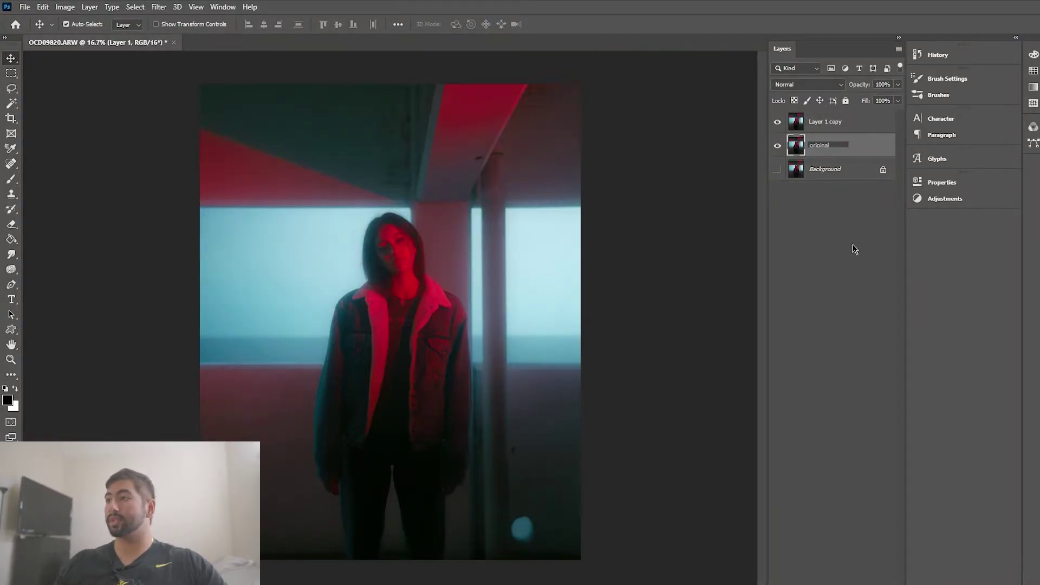
{"action": "left_click", "coordinate": [853, 244]}
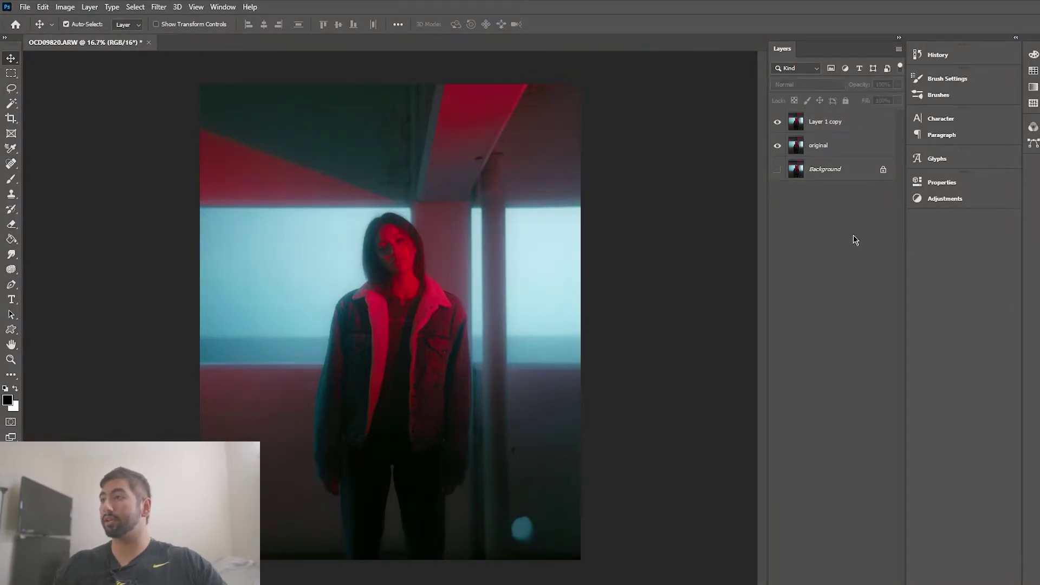
{"action": "left_click", "coordinate": [843, 120]}
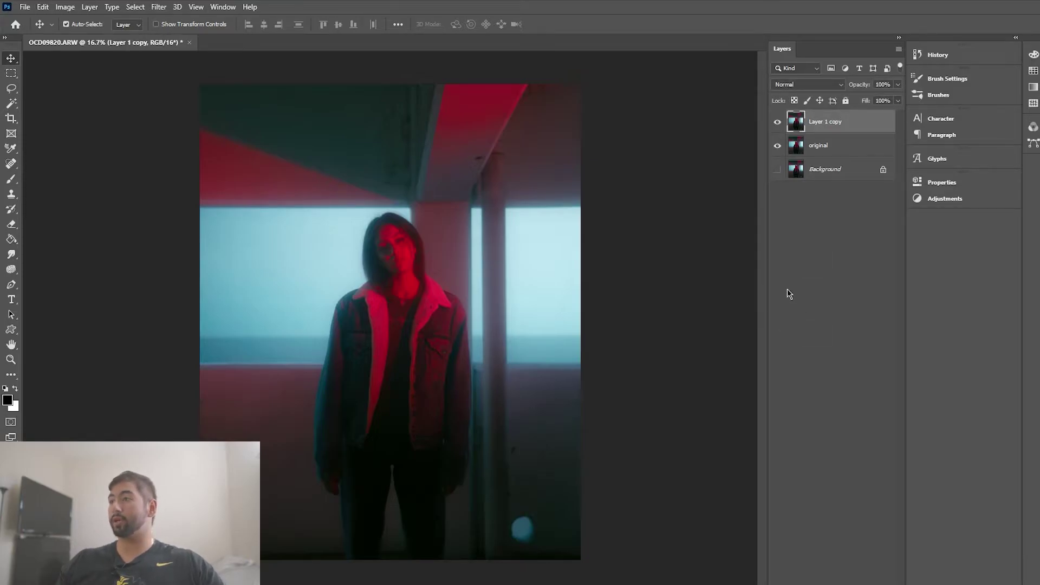
{"action": "double_click", "coordinate": [825, 121]}
{"action": "type", "text": "h"}
{"action": "type", "text": " pass"}
{"action": "key", "text": "Return"}
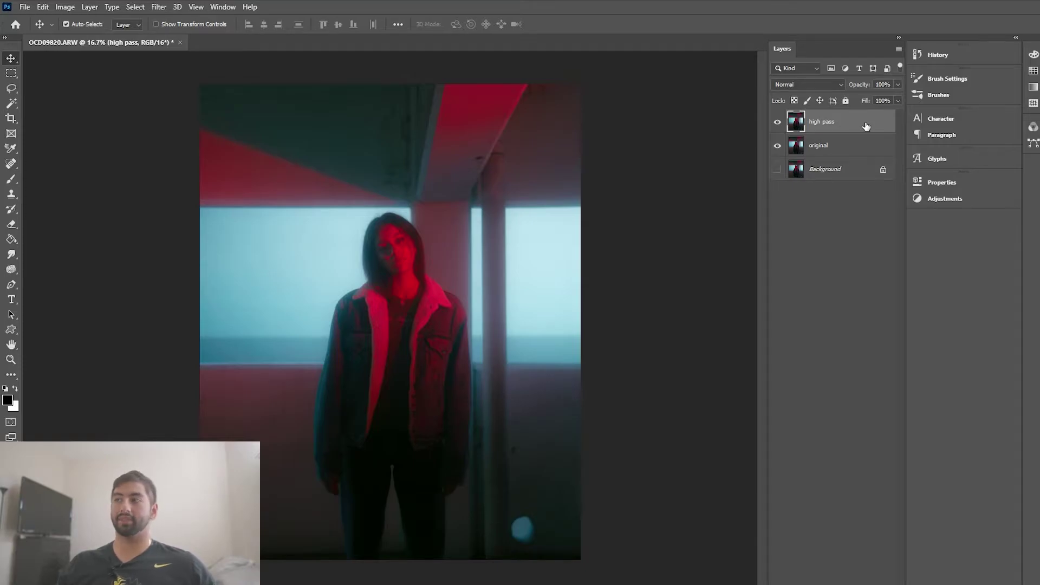
{"action": "left_click", "coordinate": [839, 192]}
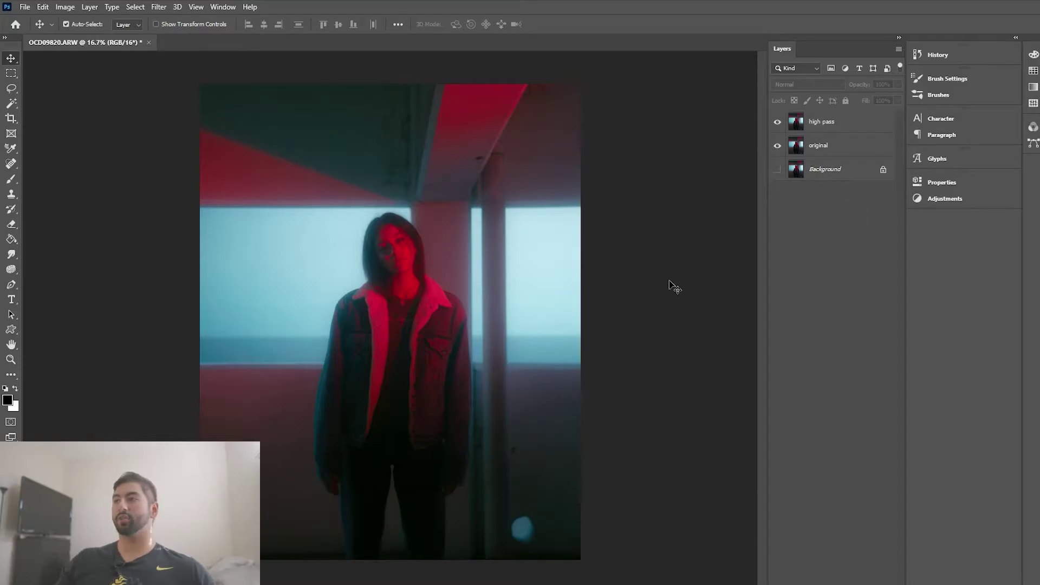
Step: Confirm the new dimensions in Image Size, then select the high pass layer
{"action": "left_click", "coordinate": [67, 7]}
{"action": "left_click", "coordinate": [99, 92]}
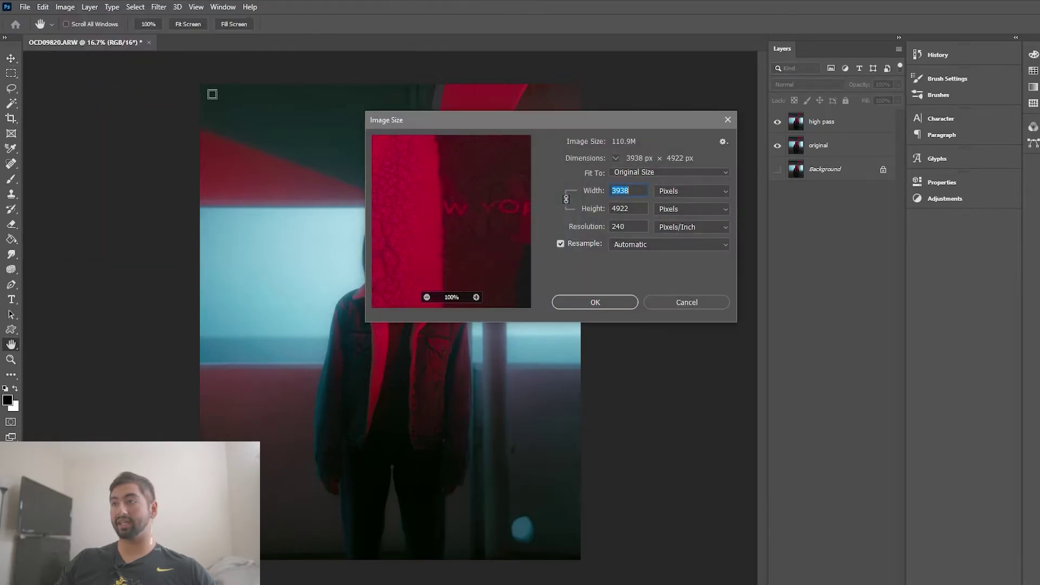
{"action": "type", "text": "2160"}
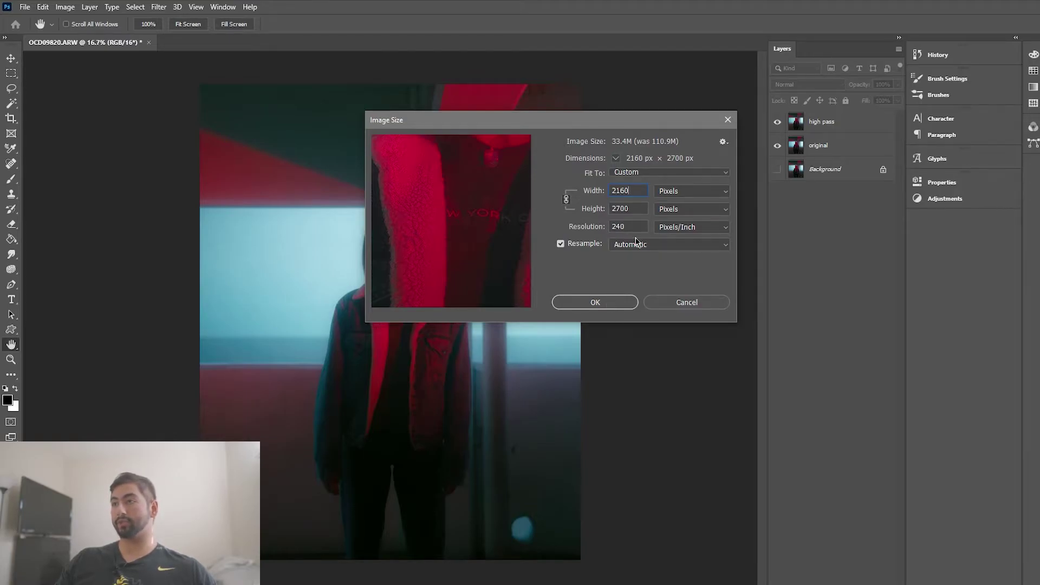
{"action": "left_click", "coordinate": [595, 302]}
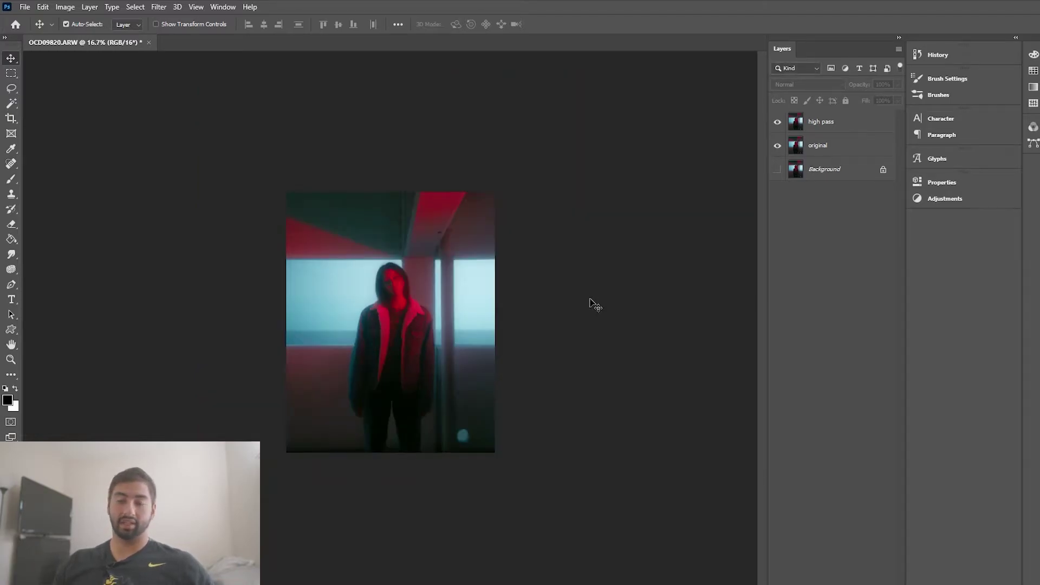
{"action": "scroll", "coordinate": [354, 285], "scroll_direction": "up", "scroll_amount": 2}
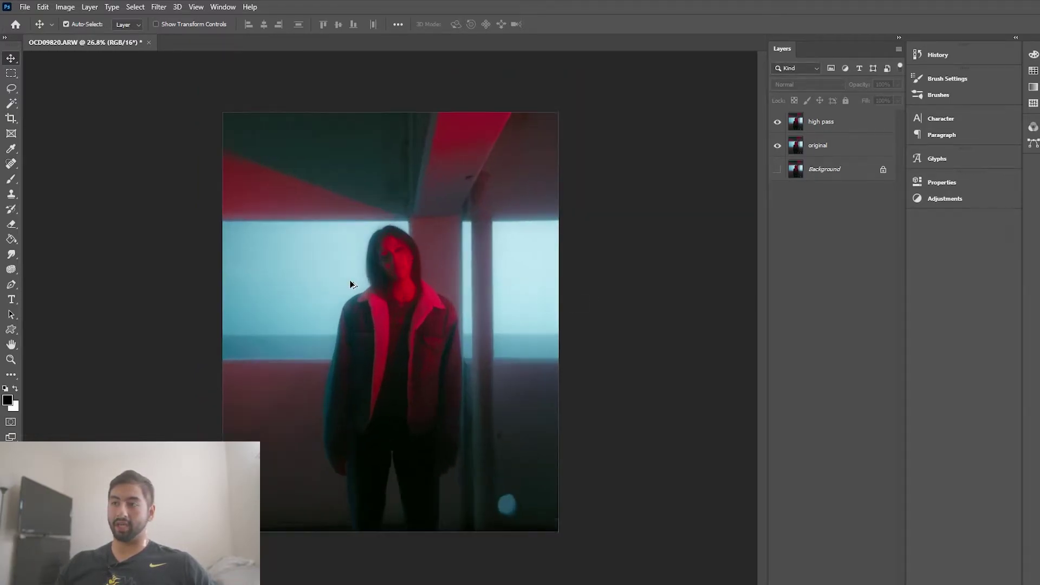
{"action": "scroll", "coordinate": [354, 284], "scroll_direction": "up", "scroll_amount": 2}
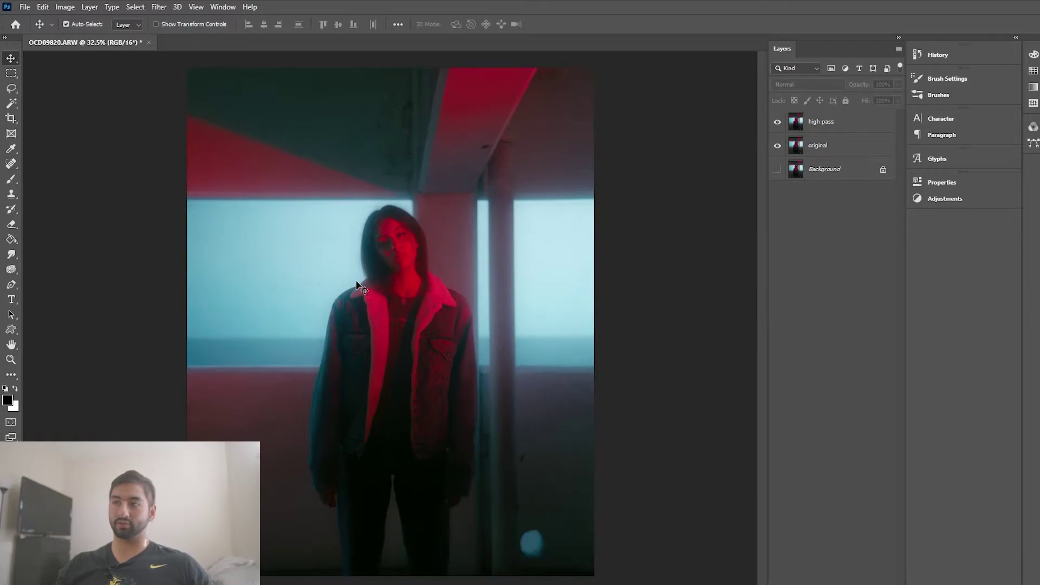
{"action": "scroll", "coordinate": [386, 299], "scroll_direction": "down", "scroll_amount": 1}
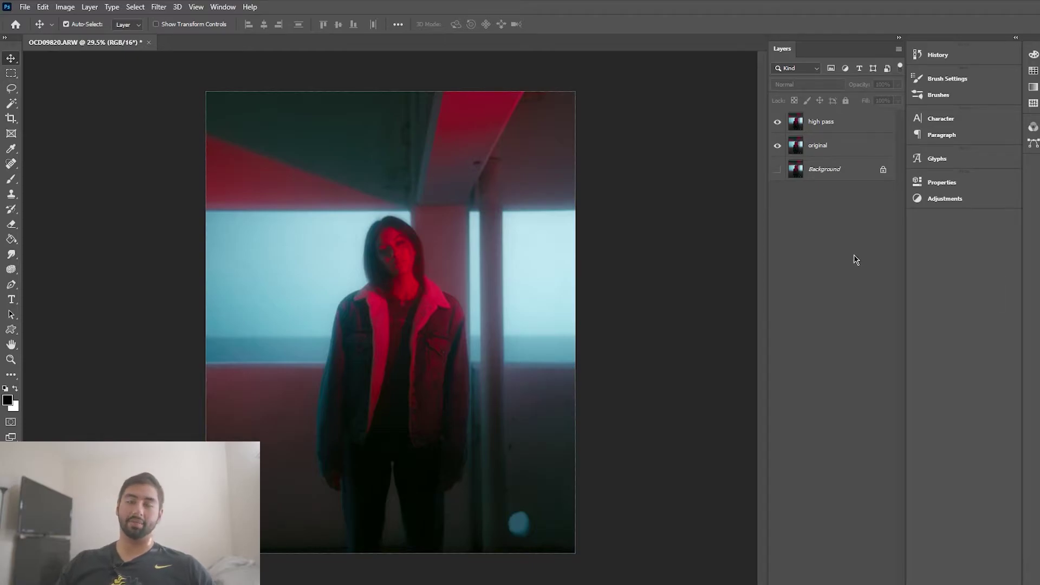
{"action": "left_click", "coordinate": [834, 122]}
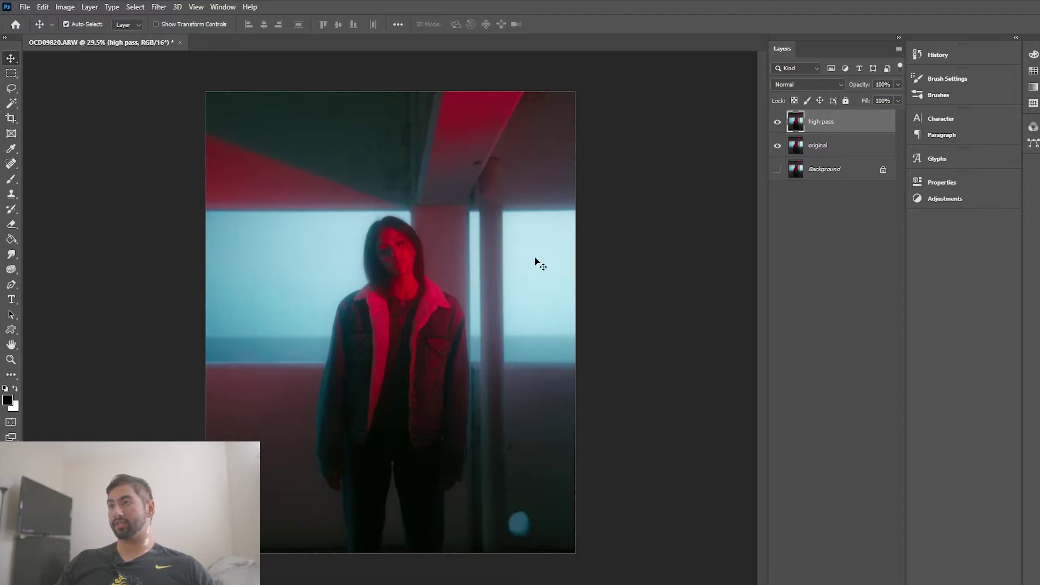
Step: Apply a 3-pixel High Pass filter to the high pass layer
{"action": "left_click", "coordinate": [159, 8]}
{"action": "mouse_move", "coordinate": [168, 236]}
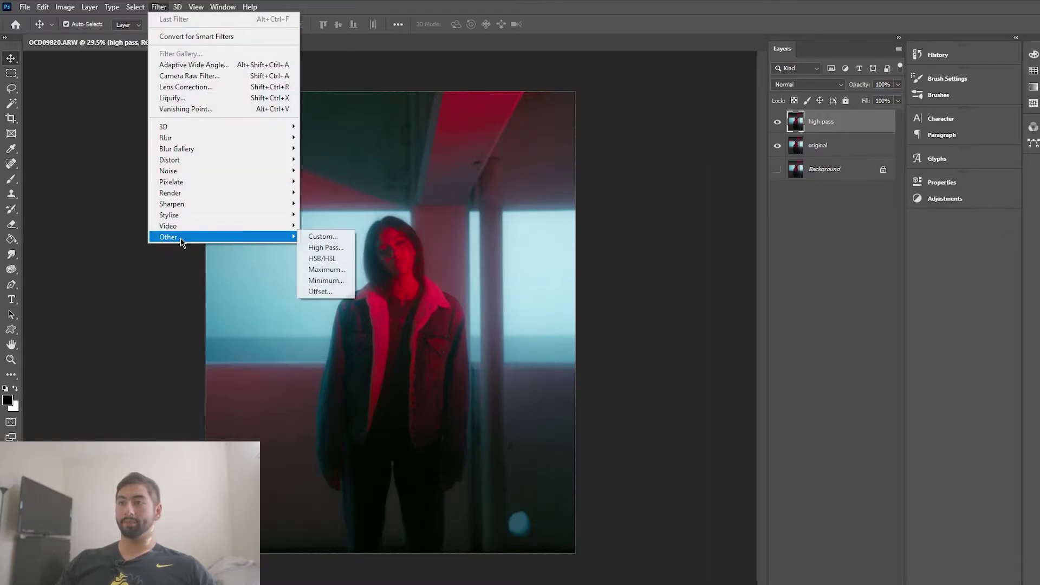
{"action": "left_click", "coordinate": [331, 248]}
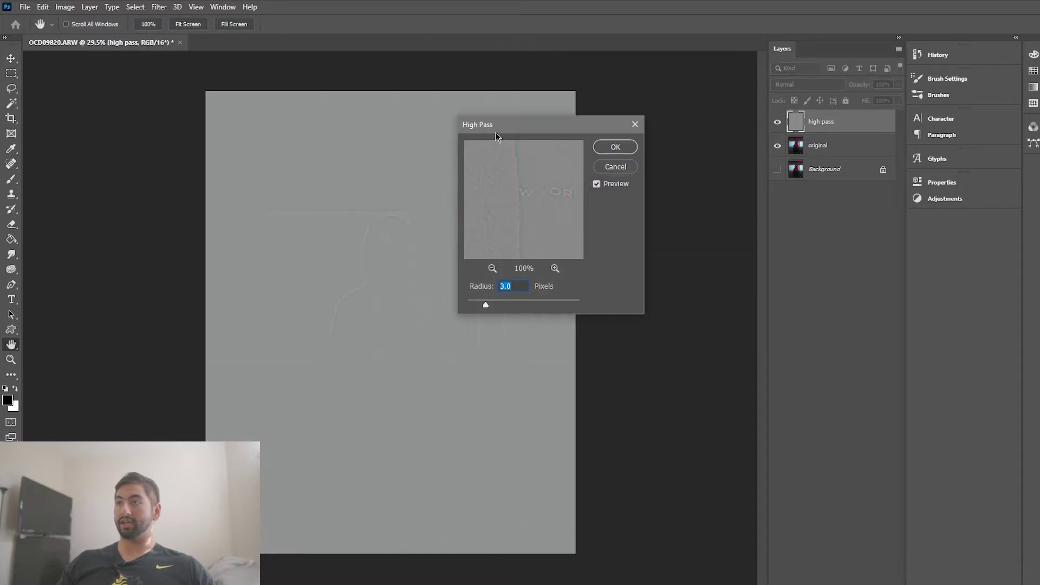
{"action": "left_click_drag", "start_coordinate": [498, 129], "coordinate": [618, 132]}
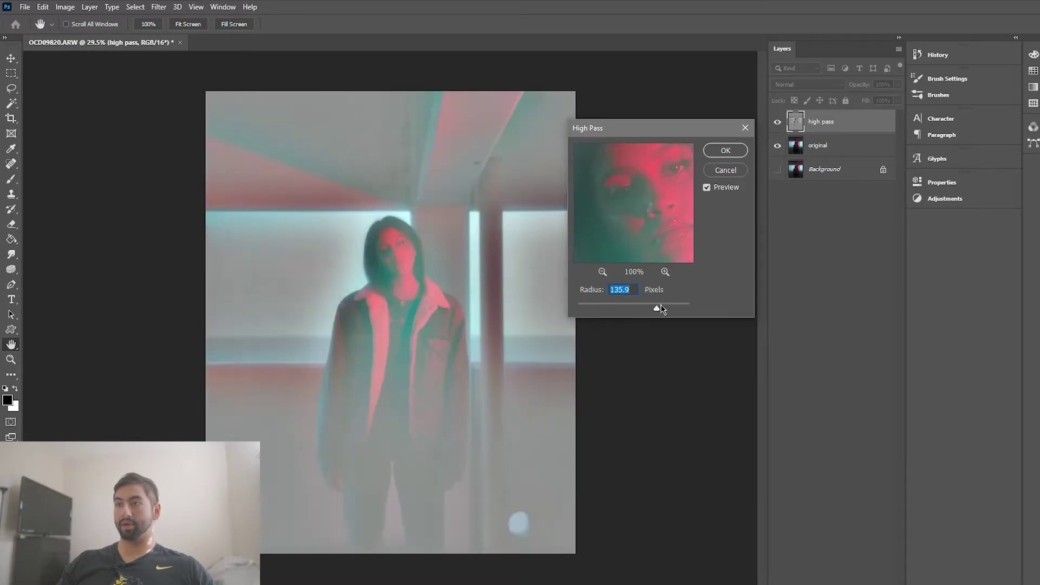
{"action": "left_click_drag", "start_coordinate": [657, 308], "coordinate": [703, 309]}
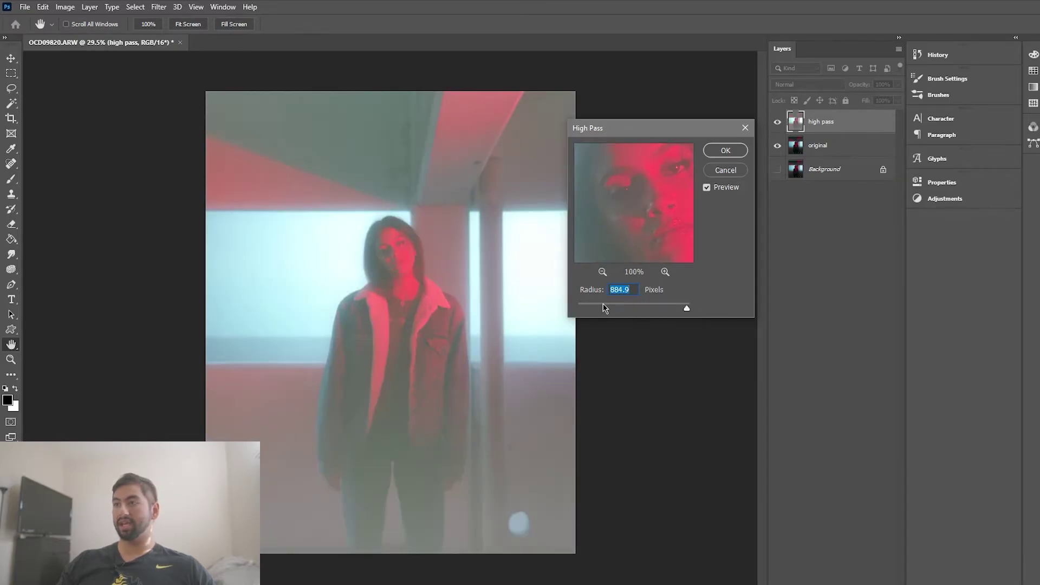
{"action": "left_click", "coordinate": [604, 308]}
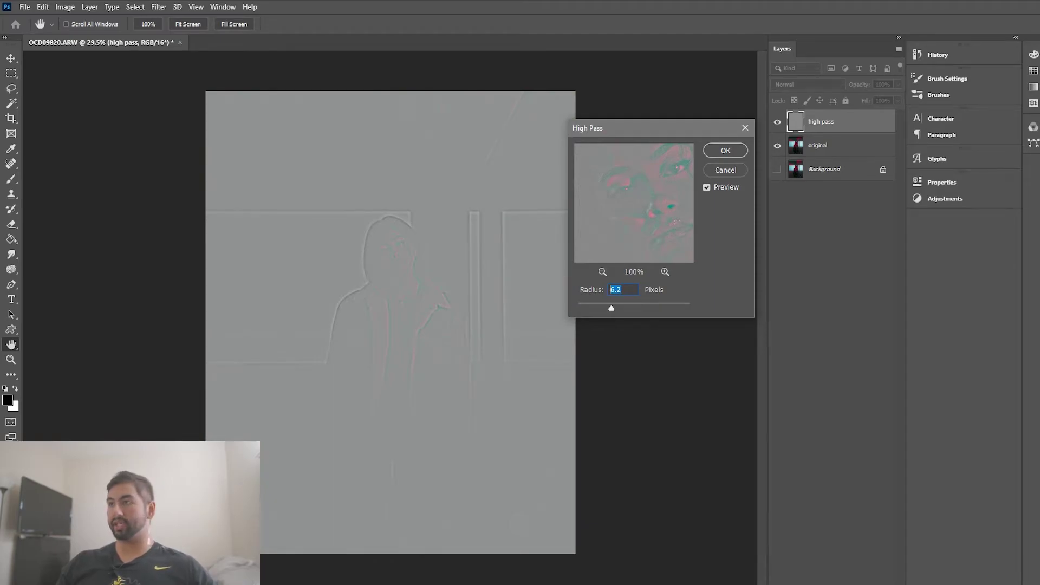
{"action": "type", "text": "3"}
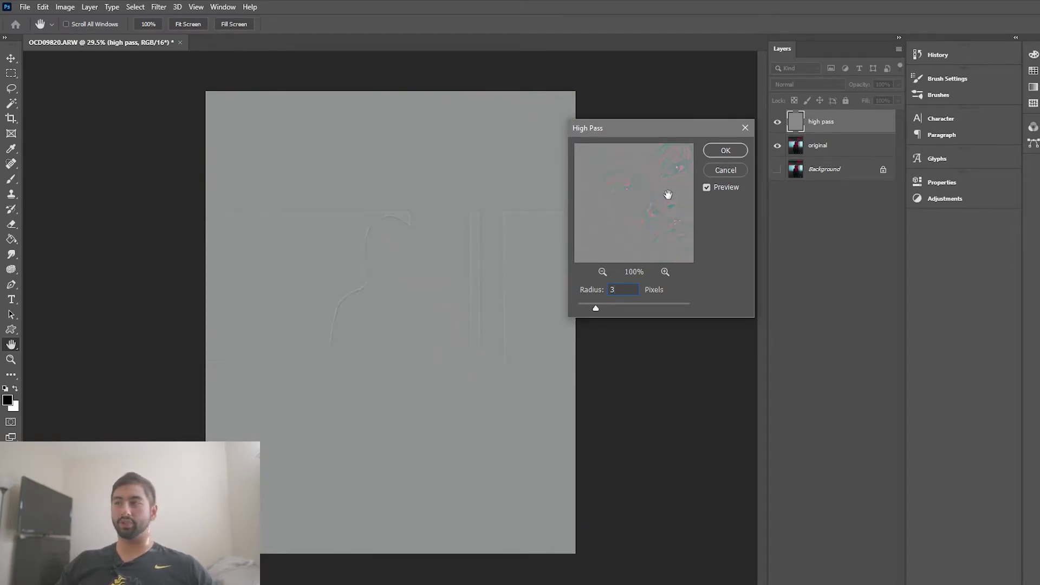
{"action": "left_click", "coordinate": [722, 152]}
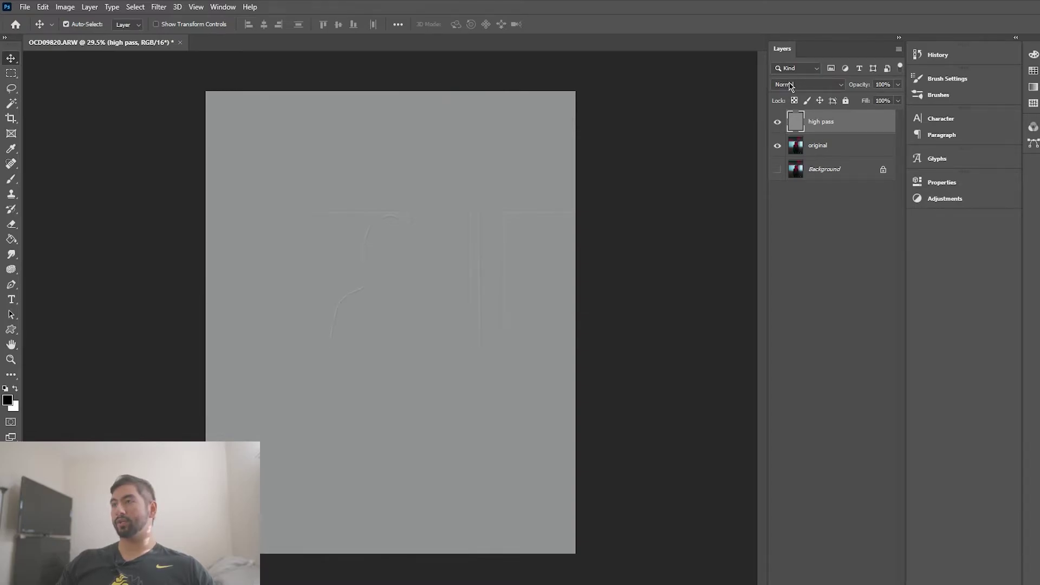
{"action": "left_click", "coordinate": [841, 86]}
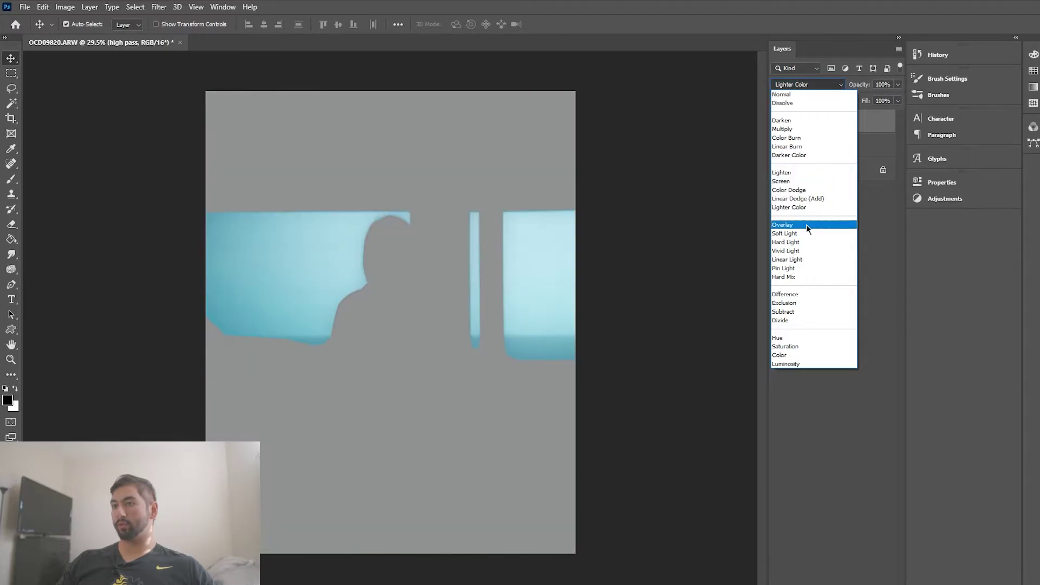
Step: Blend high pass in Overlay, compare by toggling its visibility, then select original
{"action": "left_click", "coordinate": [806, 224]}
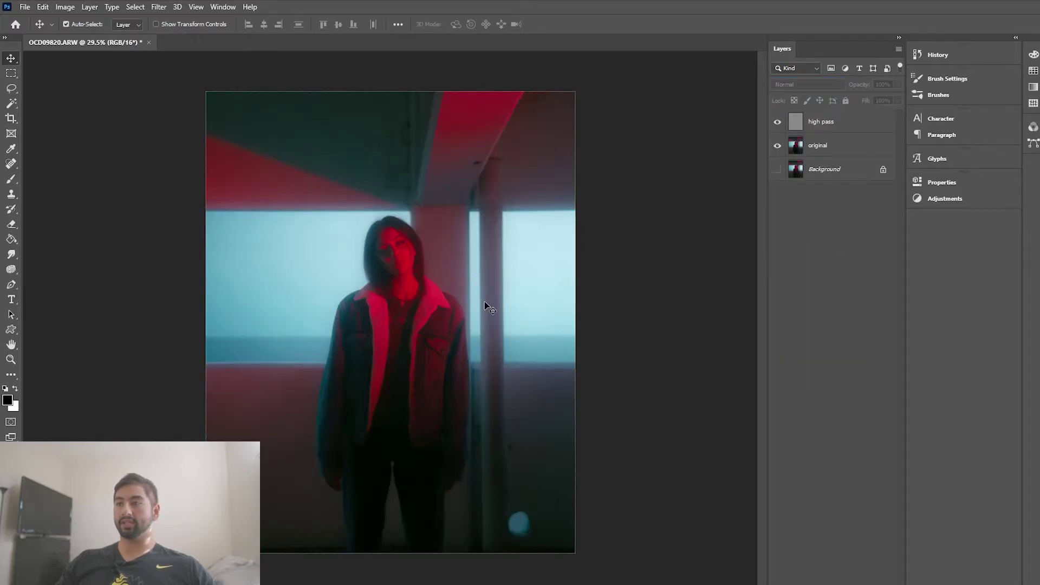
{"action": "scroll", "coordinate": [485, 306], "scroll_direction": "up", "scroll_amount": 5}
{"action": "scroll", "coordinate": [455, 244], "scroll_direction": "up", "scroll_amount": 3}
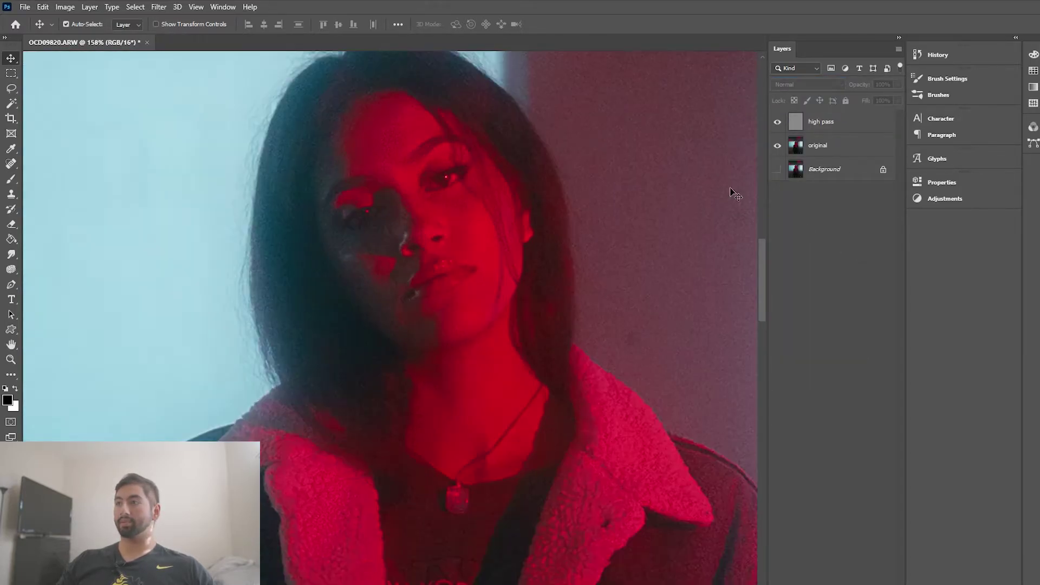
{"action": "left_click", "coordinate": [778, 123]}
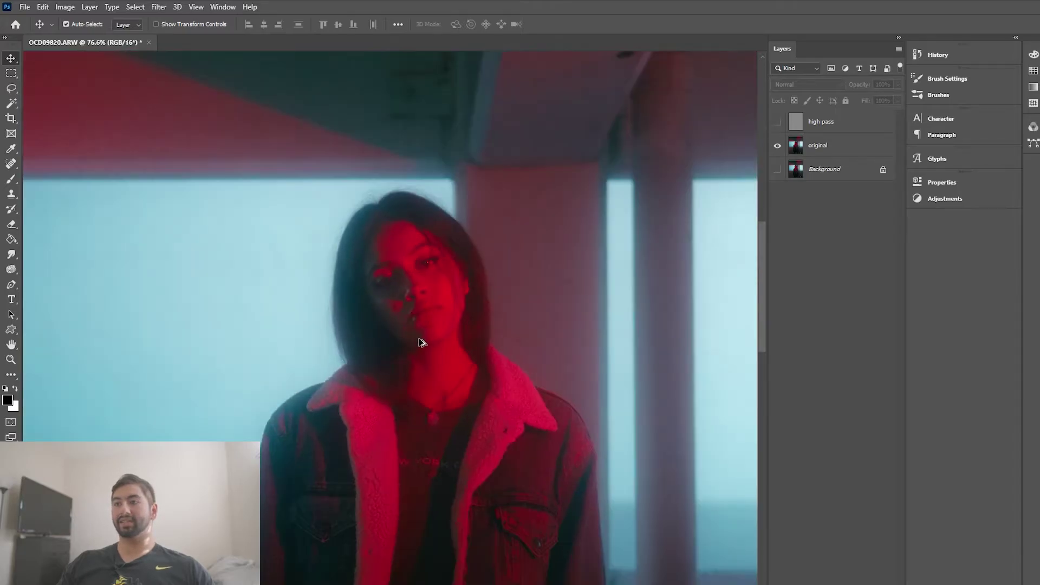
{"action": "scroll", "coordinate": [422, 341], "scroll_direction": "down", "scroll_amount": 5}
{"action": "scroll", "coordinate": [427, 348], "scroll_direction": "down", "scroll_amount": 3}
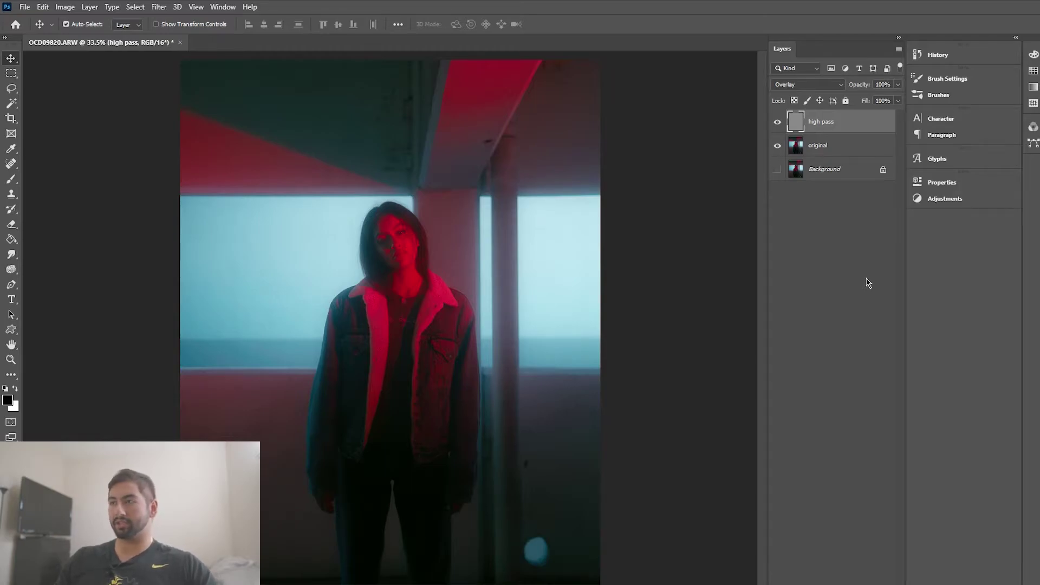
{"action": "left_click", "coordinate": [818, 147]}
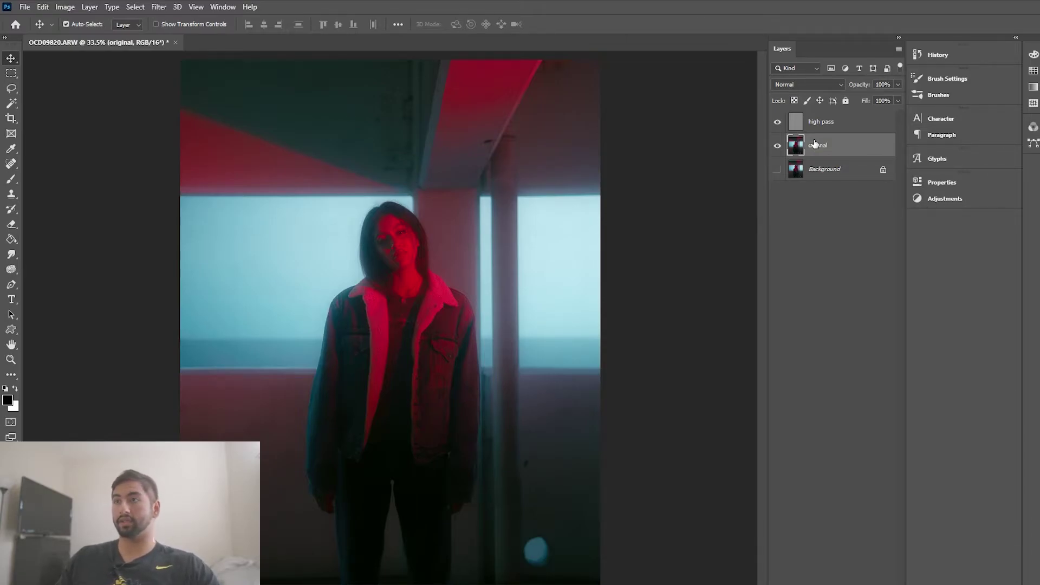
Step: Select the Highlights with Color Range at fuzziness 80 and range 103
{"action": "left_click", "coordinate": [158, 7]}
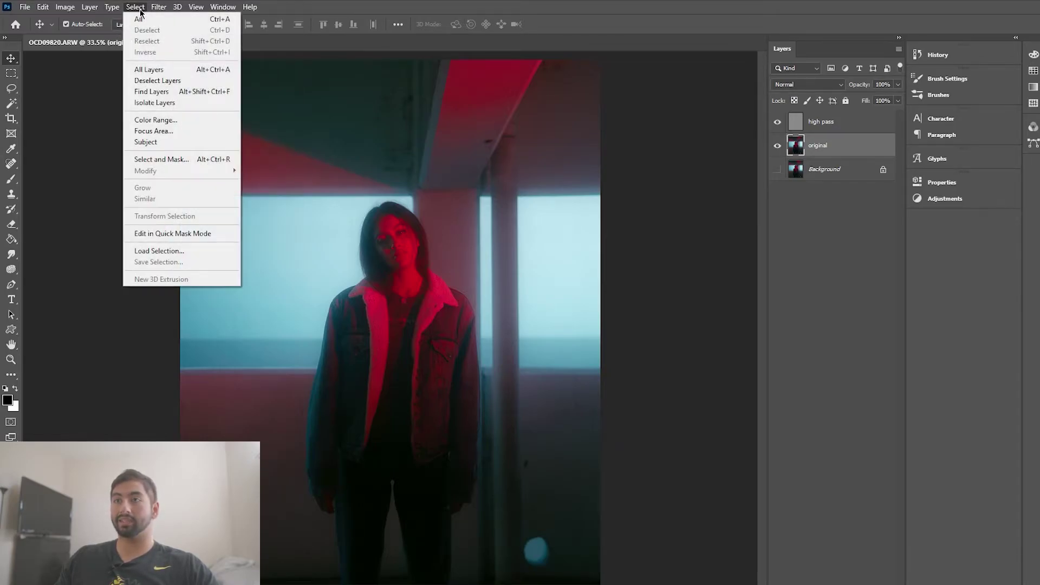
{"action": "left_click", "coordinate": [155, 120]}
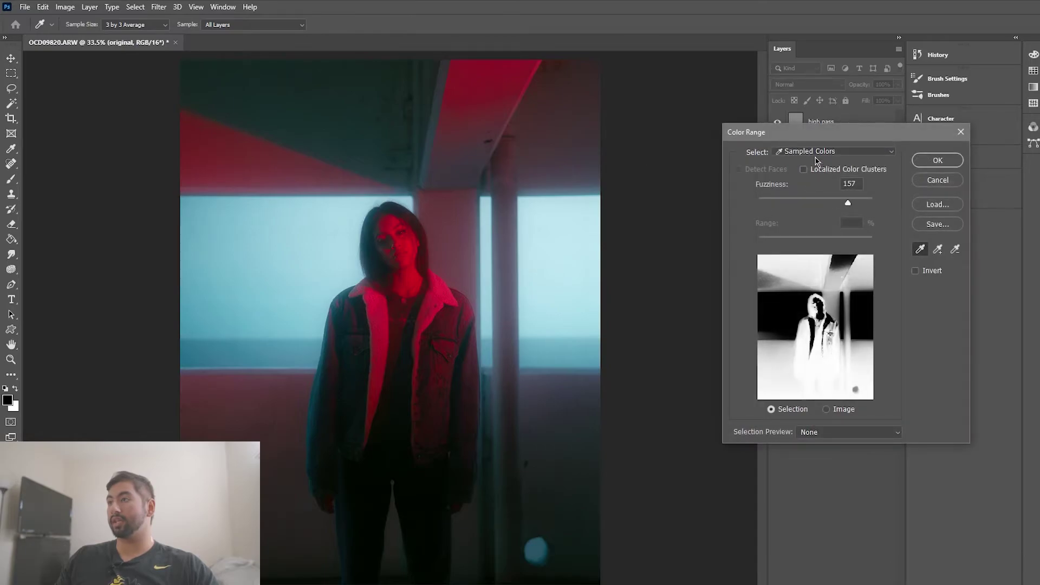
{"action": "left_click", "coordinate": [833, 151]}
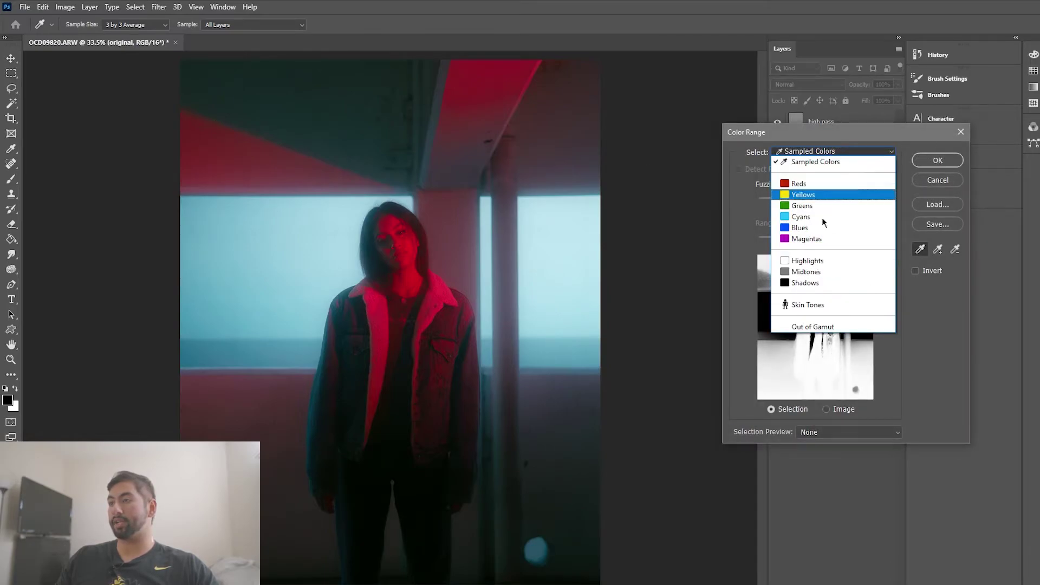
{"action": "left_click", "coordinate": [820, 261]}
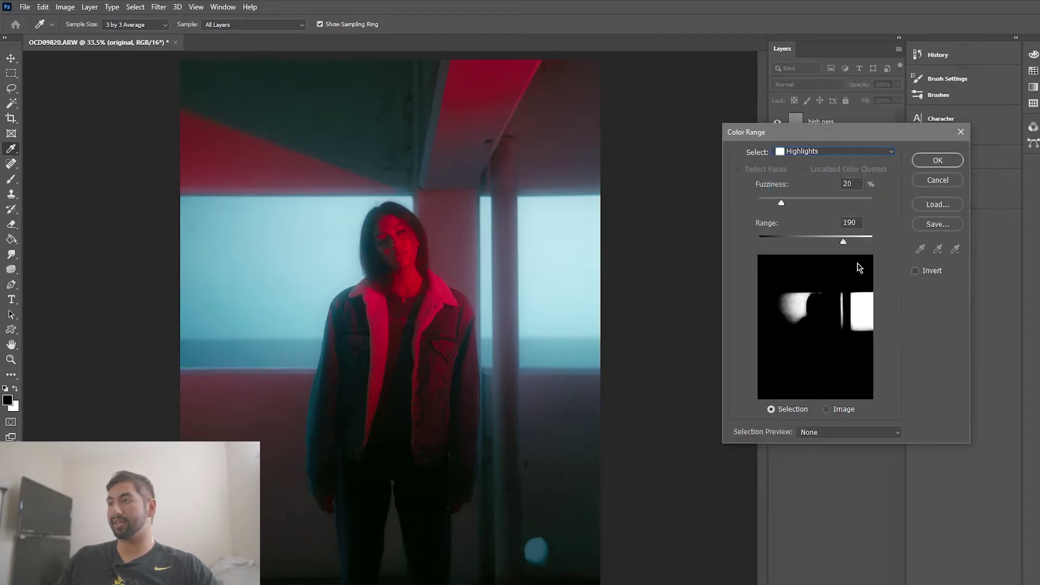
{"action": "left_click_drag", "start_coordinate": [782, 202], "coordinate": [848, 203]}
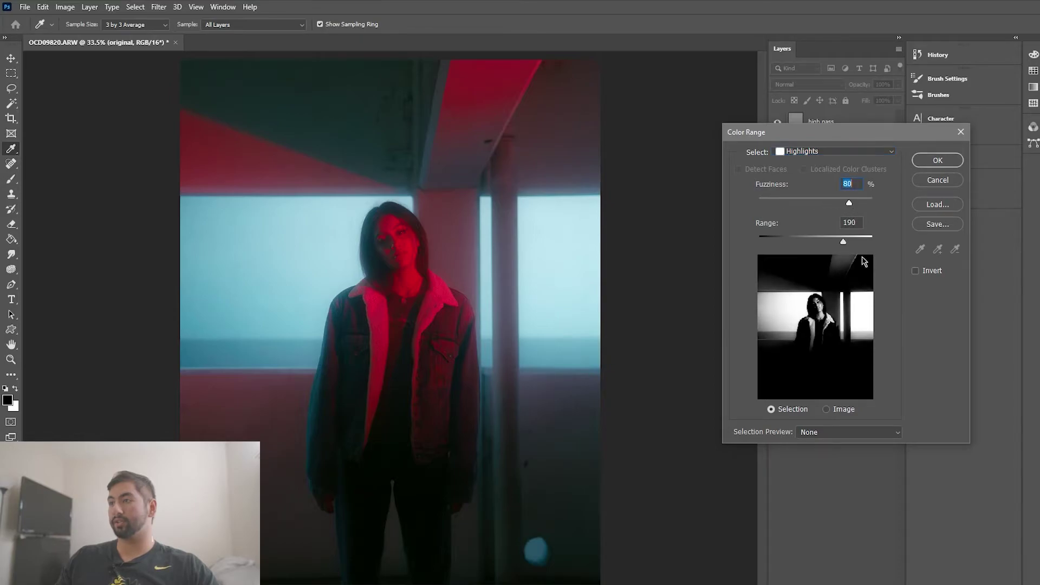
{"action": "left_click_drag", "start_coordinate": [843, 242], "coordinate": [778, 243]}
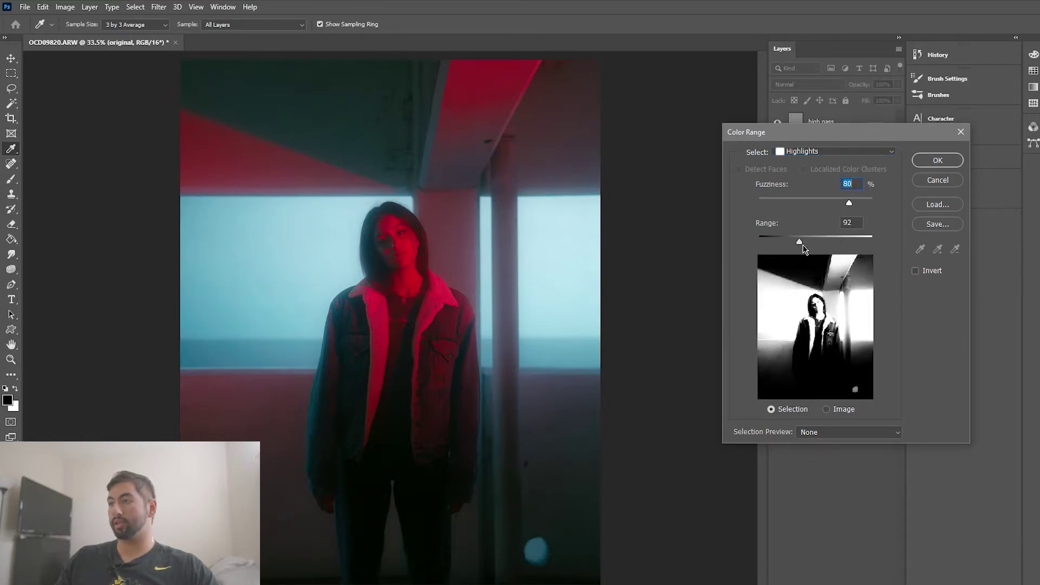
{"action": "left_click_drag", "start_coordinate": [778, 241], "coordinate": [804, 242]}
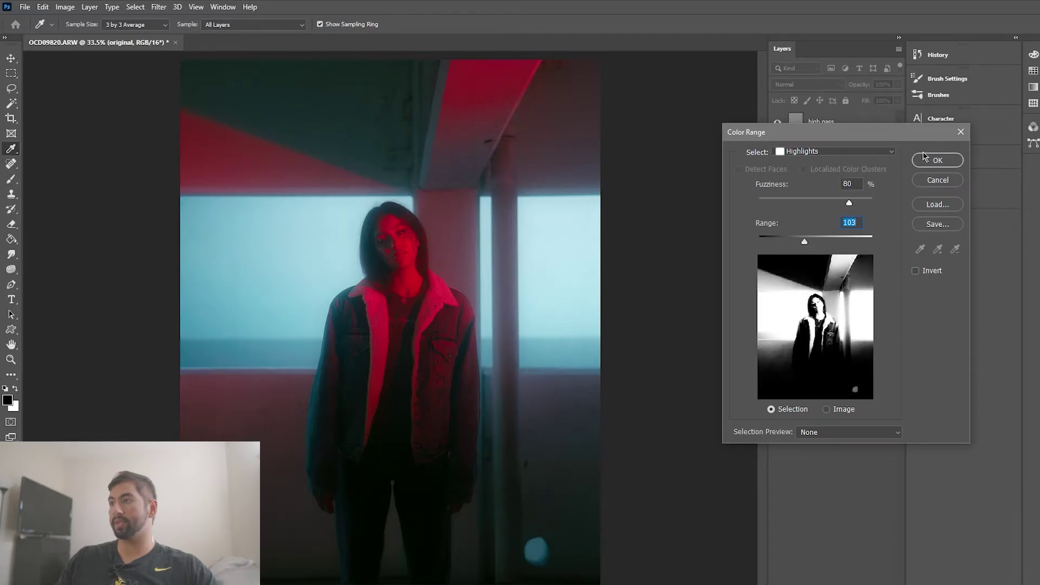
{"action": "left_click", "coordinate": [936, 161]}
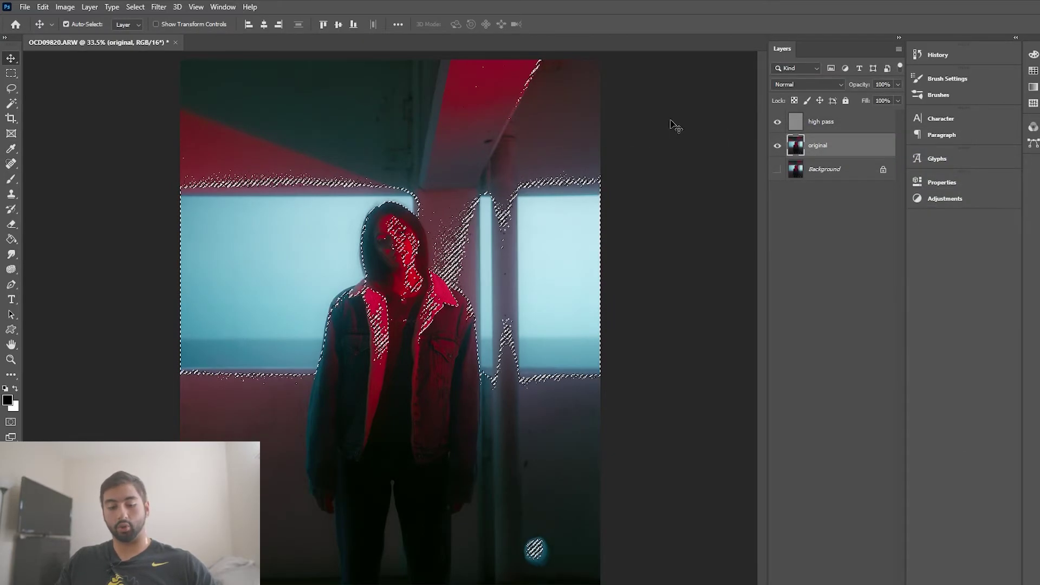
Step: Copy the highlights to Layer 1 and apply a 10-pixel Gaussian Blur
{"action": "key", "text": "ctrl+j"}
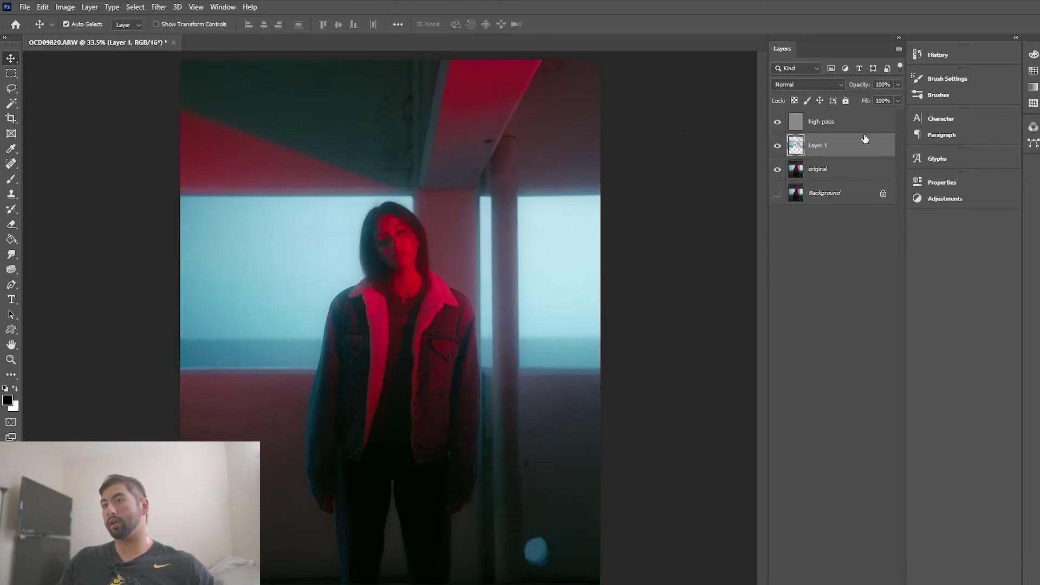
{"action": "left_click", "coordinate": [159, 8]}
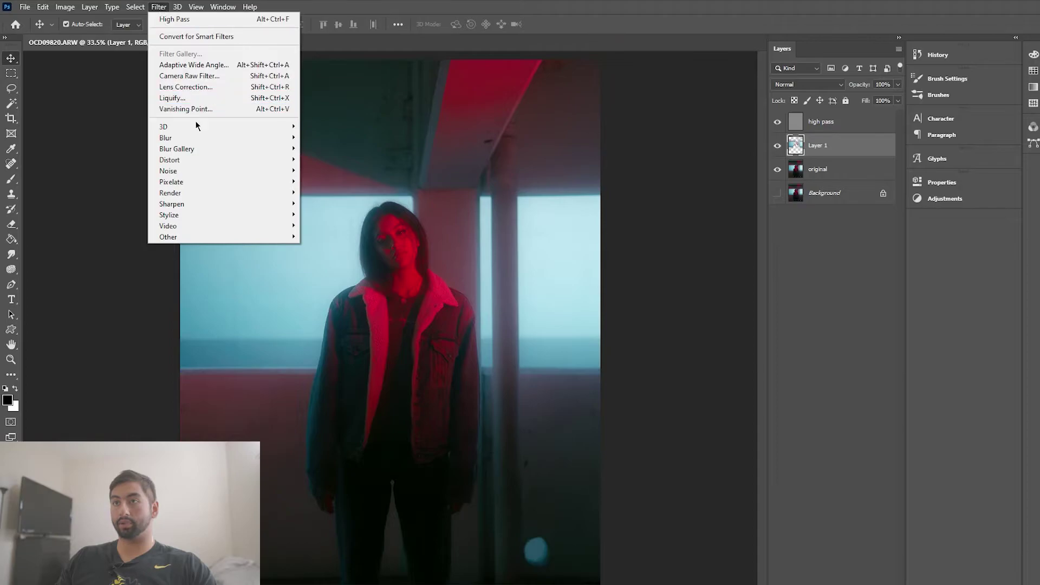
{"action": "mouse_move", "coordinate": [165, 138]}
{"action": "left_click", "coordinate": [341, 181]}
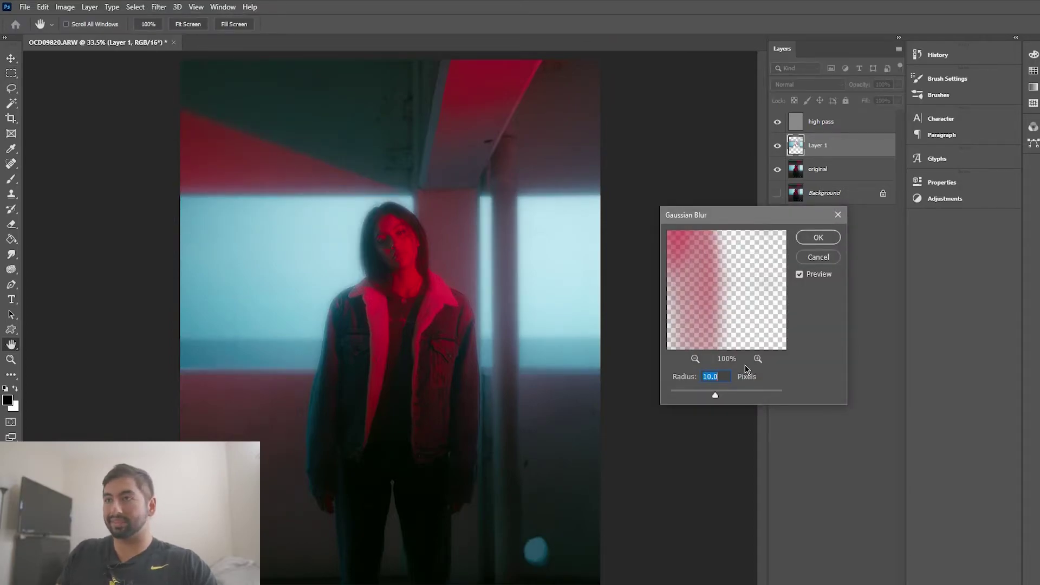
{"action": "type", "text": "10"}
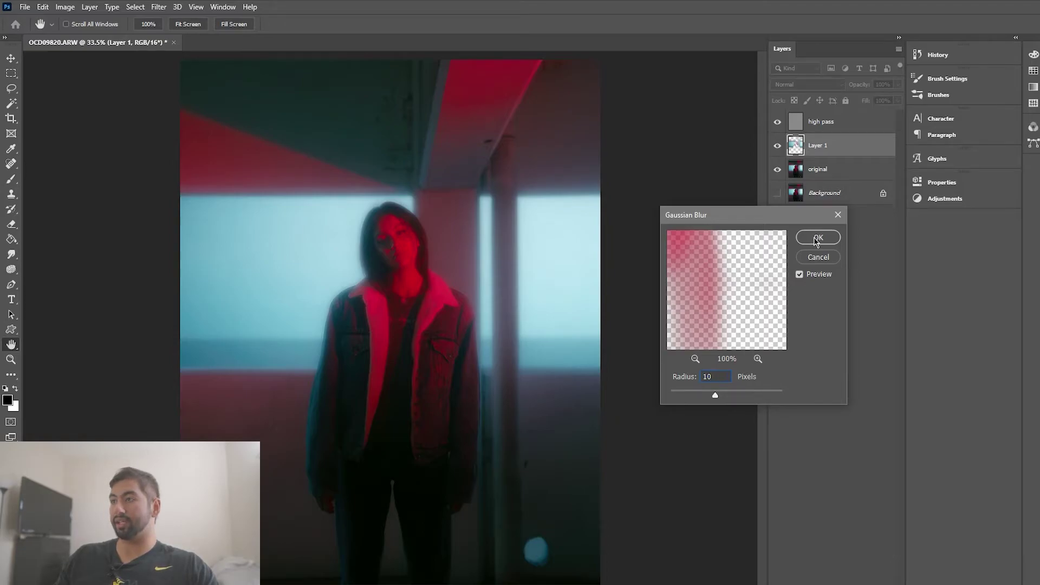
{"action": "left_click", "coordinate": [817, 238]}
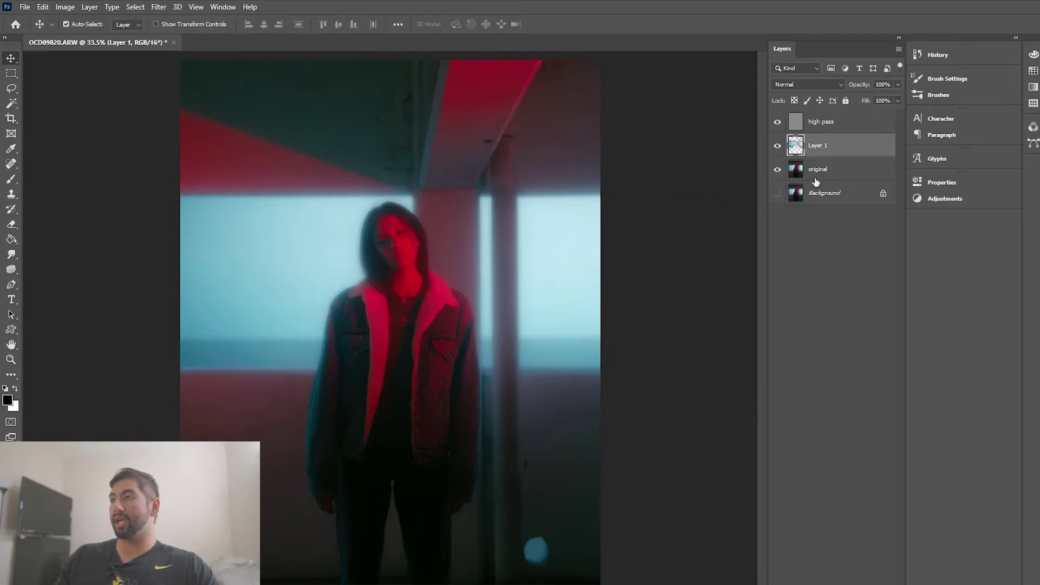
Step: Set Layer 1 to Lighten blend mode and compare the bloom on and off
{"action": "left_click", "coordinate": [804, 85]}
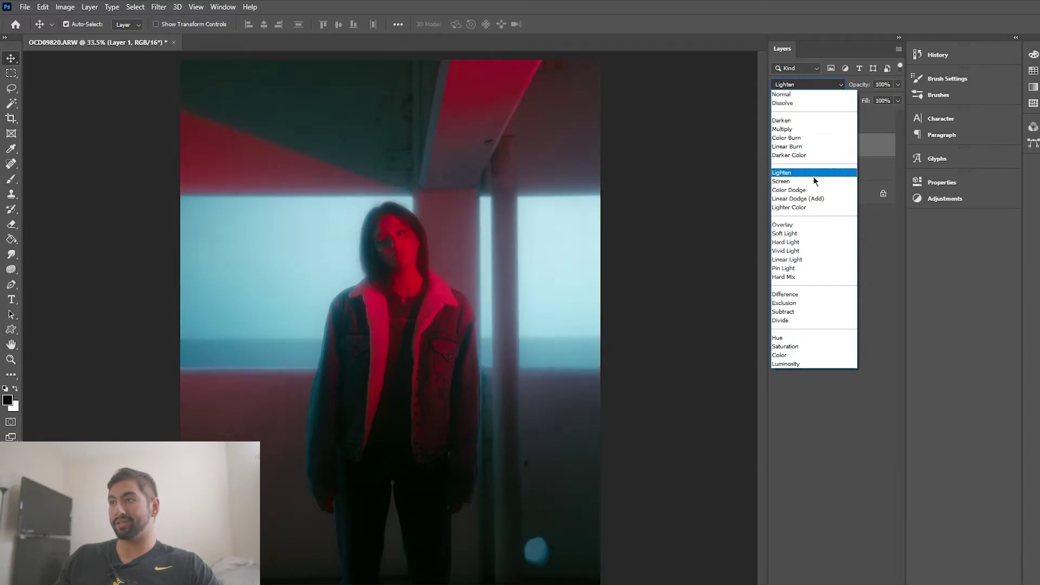
{"action": "left_click", "coordinate": [813, 173]}
{"action": "left_click", "coordinate": [777, 145]}
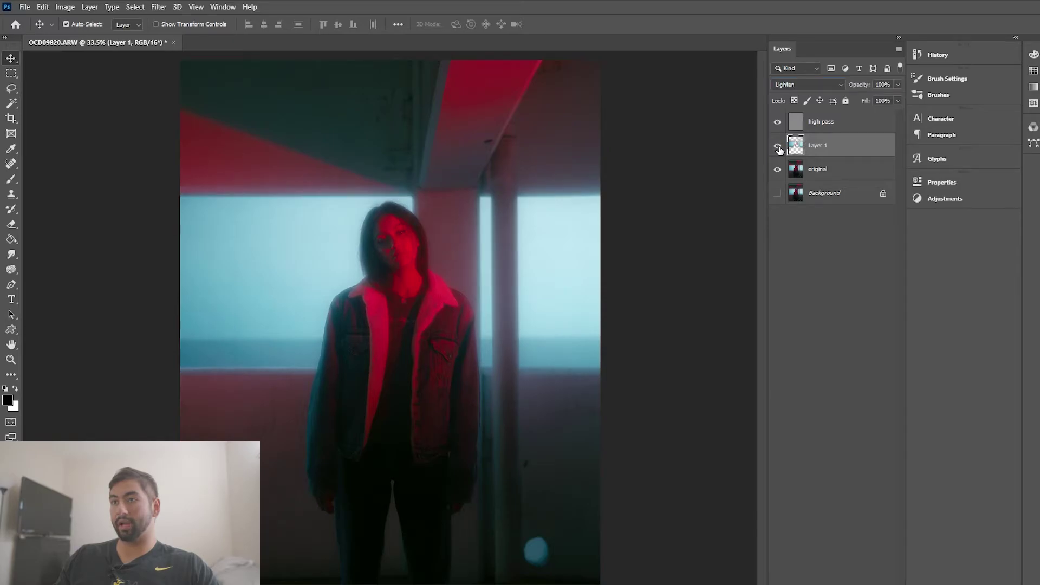
{"action": "left_click", "coordinate": [778, 146]}
{"action": "left_click", "coordinate": [777, 146]}
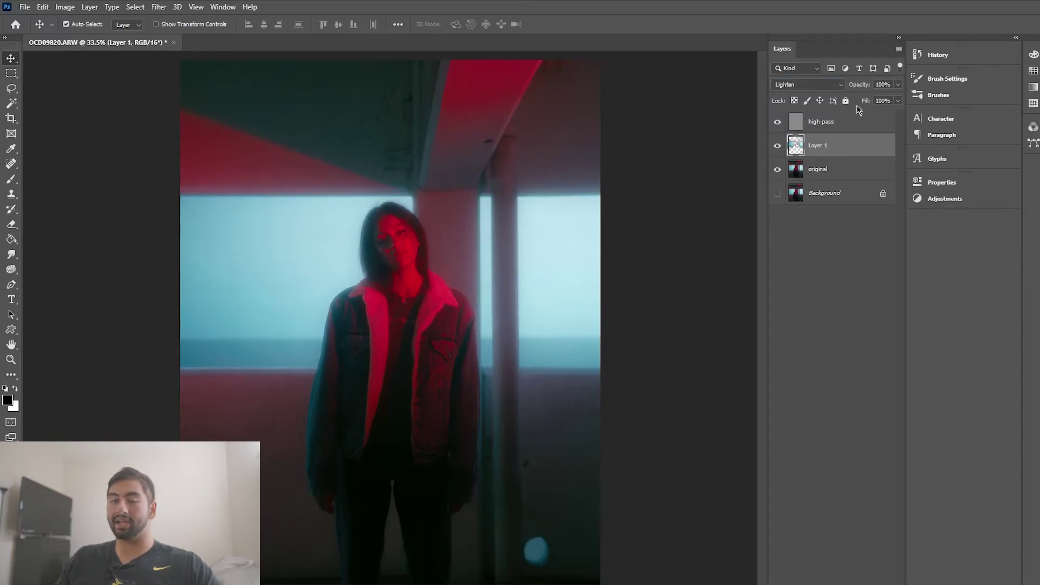
Step: Convert high pass, Layer 1 and original into a single smart object
{"action": "left_click", "coordinate": [846, 169]}
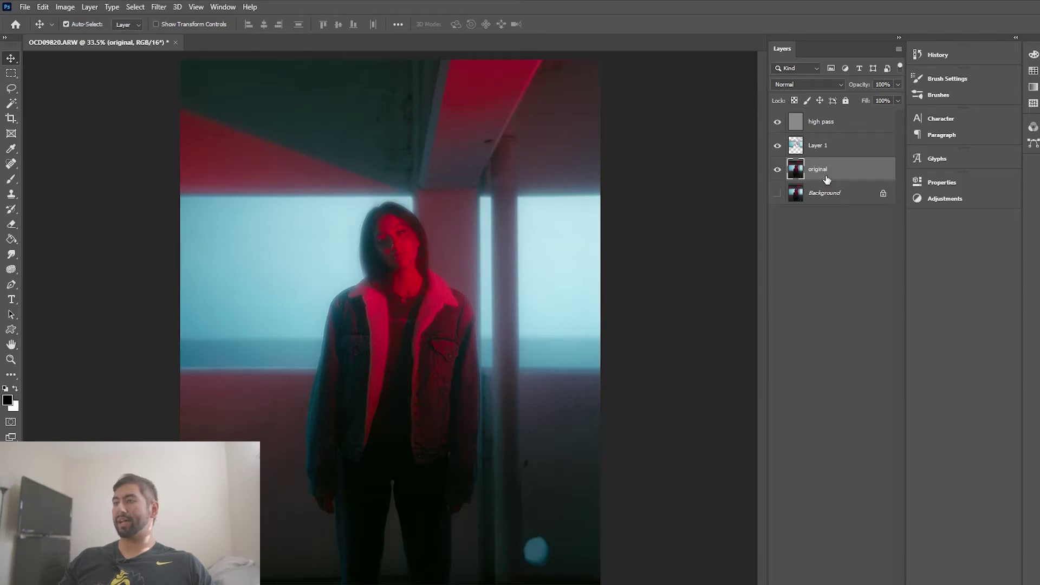
{"action": "left_click", "coordinate": [818, 125], "text": "shift"}
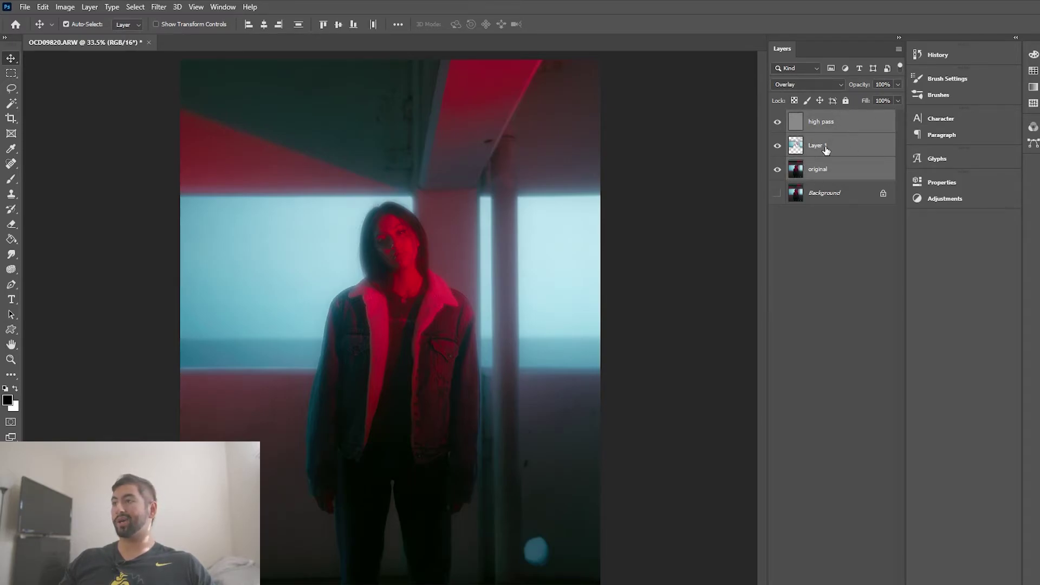
{"action": "right_click", "coordinate": [825, 149]}
{"action": "left_click", "coordinate": [891, 274]}
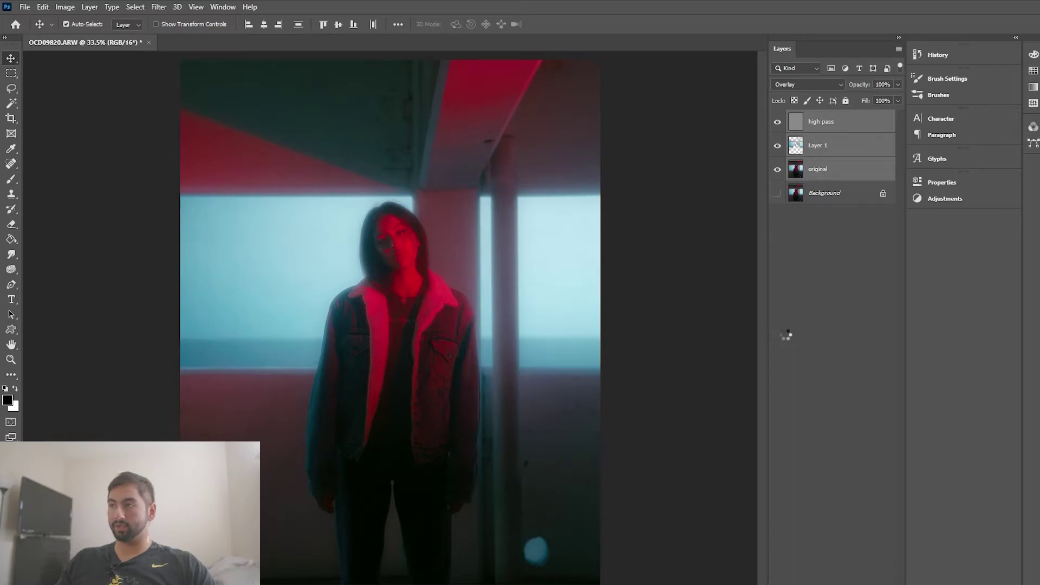
{"action": "left_click", "coordinate": [163, 11]}
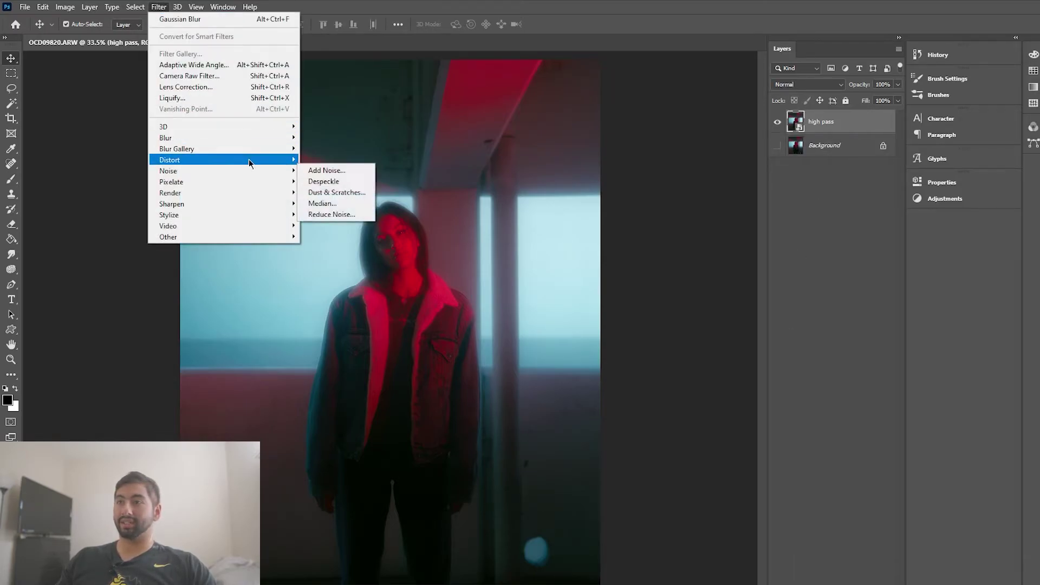
Step: Add 5% uniform monochromatic noise to the high pass object, previewing it on the face
{"action": "left_click", "coordinate": [334, 171]}
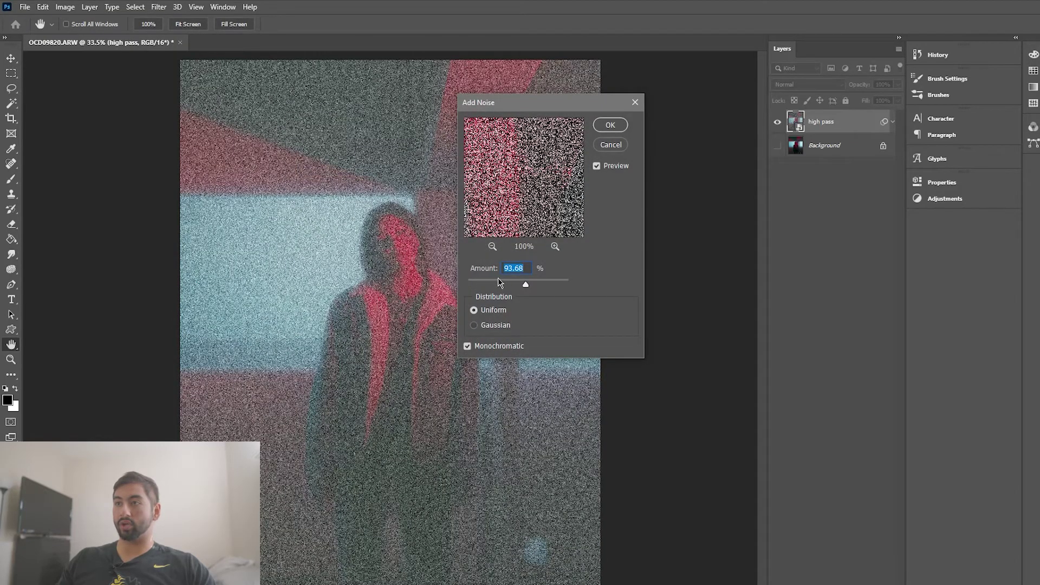
{"action": "left_click_drag", "start_coordinate": [525, 284], "coordinate": [473, 285]}
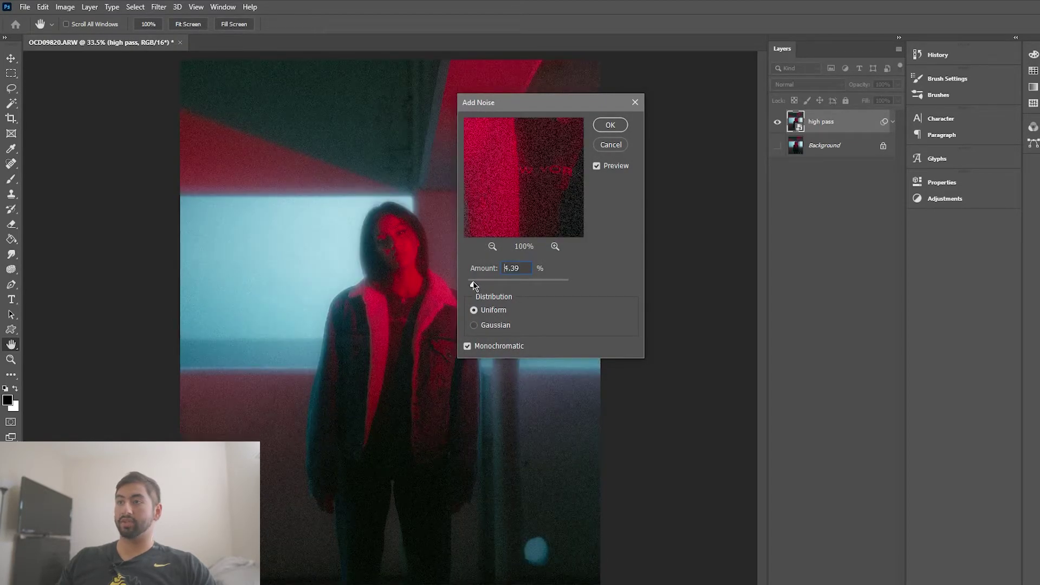
{"action": "left_click_drag", "start_coordinate": [474, 285], "coordinate": [476, 284]}
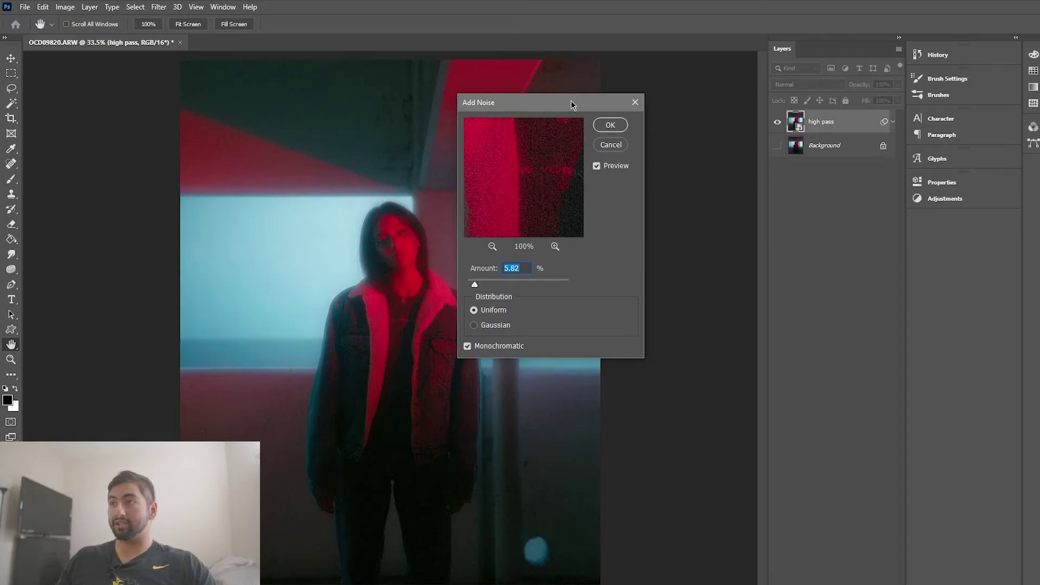
{"action": "left_click_drag", "start_coordinate": [554, 102], "coordinate": [697, 108]}
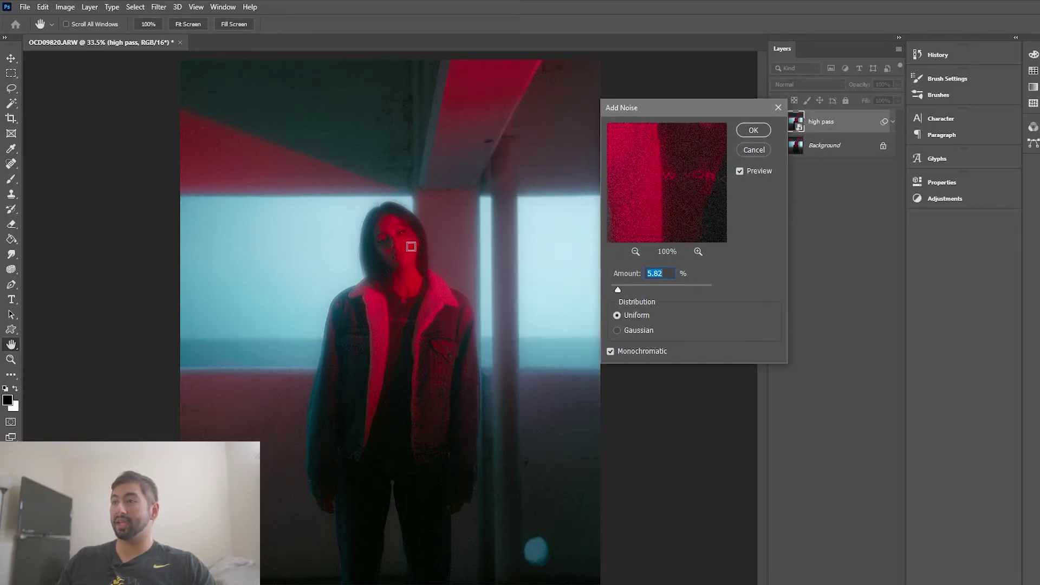
{"action": "left_click", "coordinate": [402, 231]}
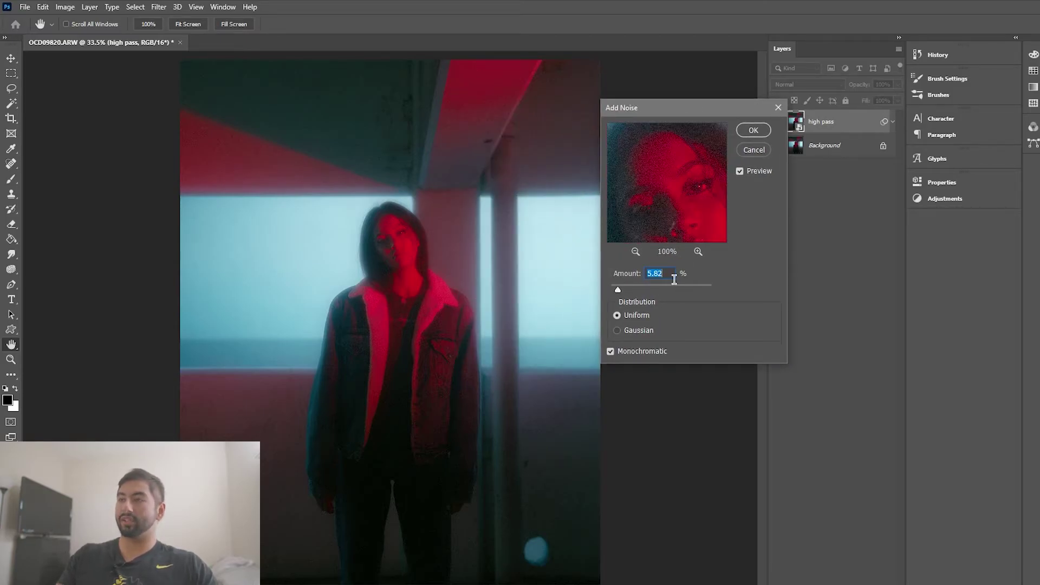
{"action": "type", "text": "6"}
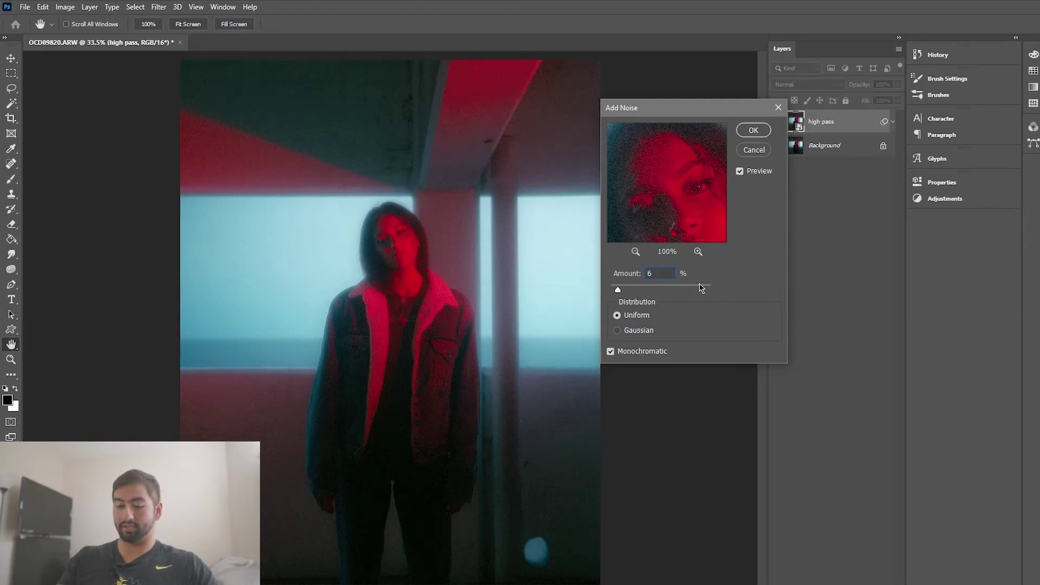
{"action": "key", "text": "Down"}
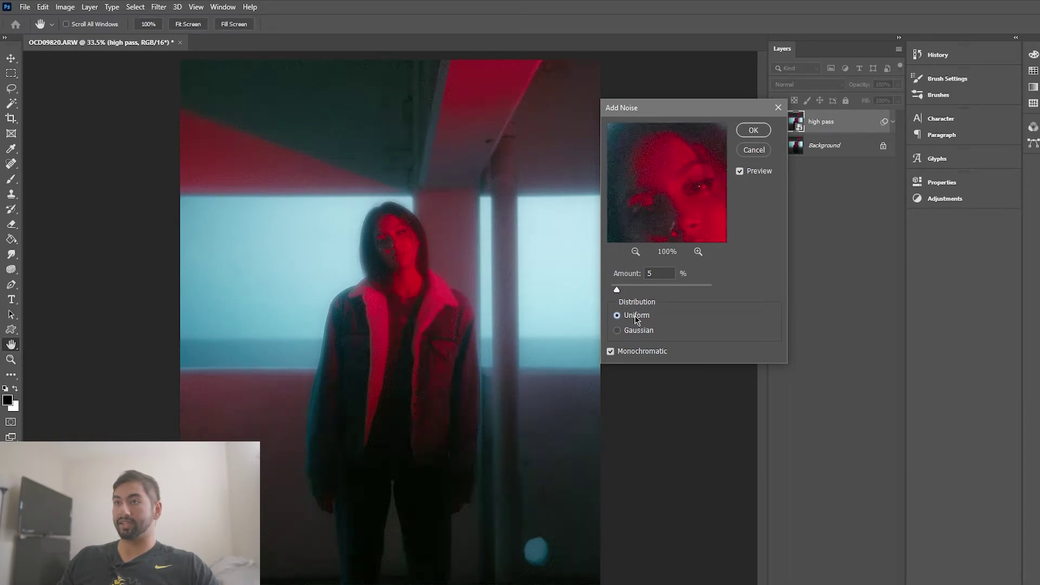
{"action": "left_click", "coordinate": [754, 133]}
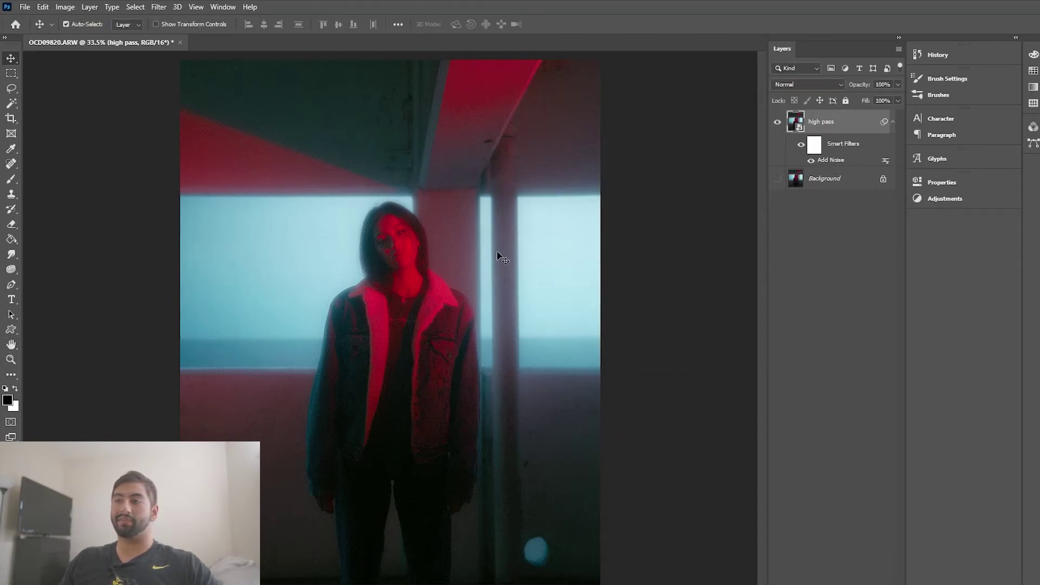
Step: Bring up the File > Export settings for the portrait
{"action": "left_click", "coordinate": [24, 7]}
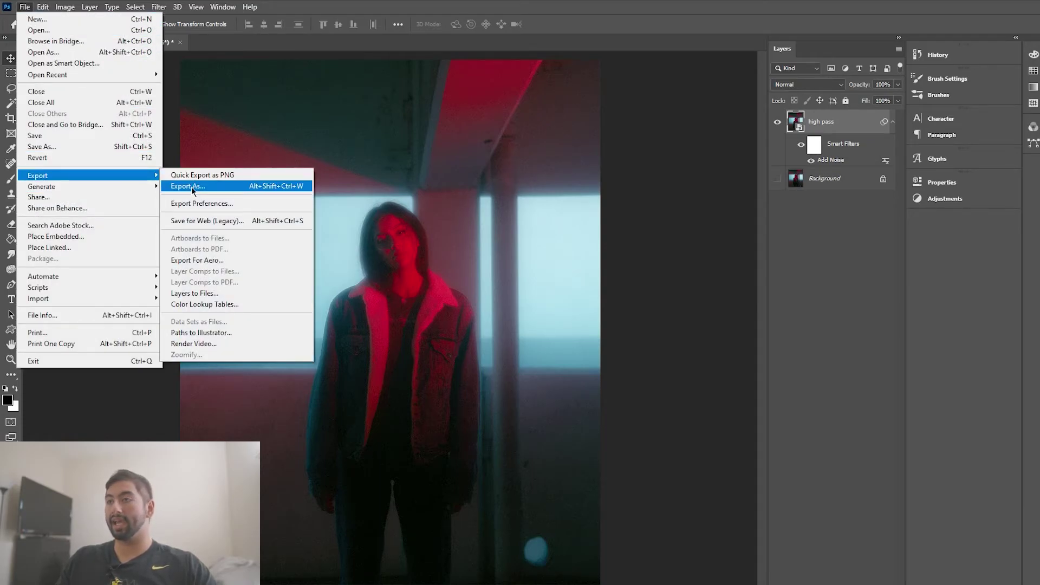
{"action": "left_click", "coordinate": [200, 186]}
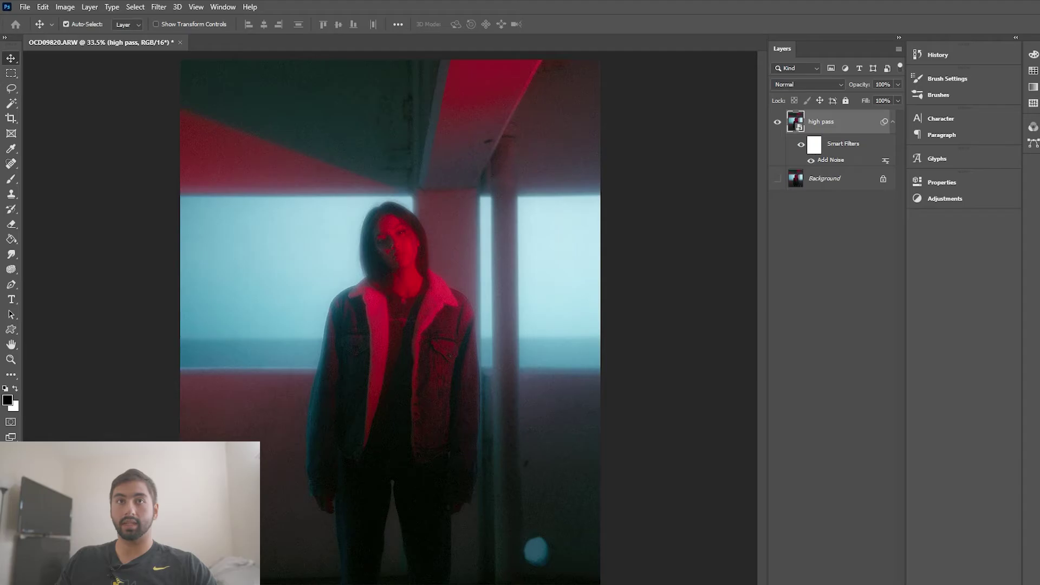